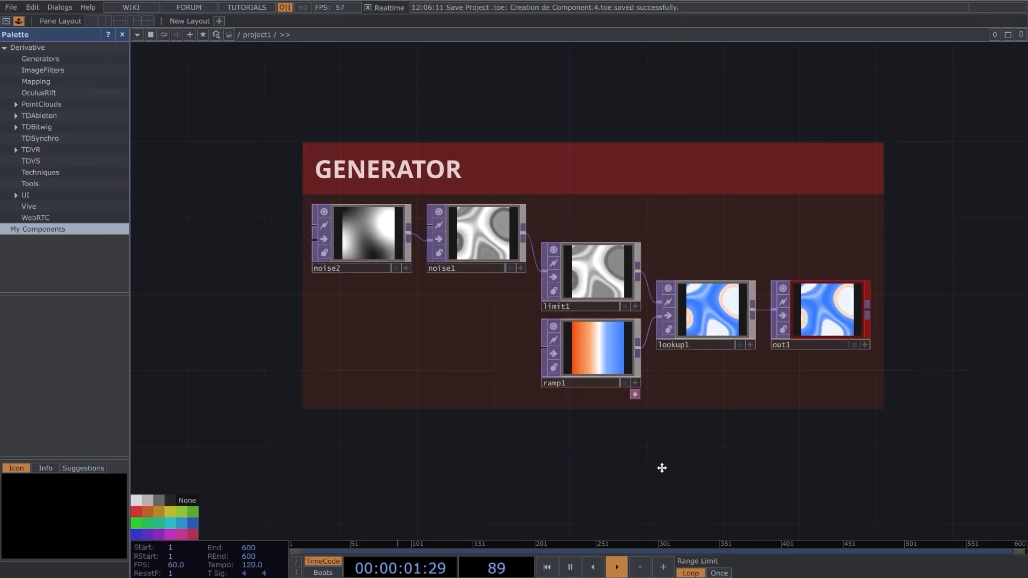
{"action": "left_click_drag", "start_coordinate": [660, 468], "coordinate": [633, 457]}
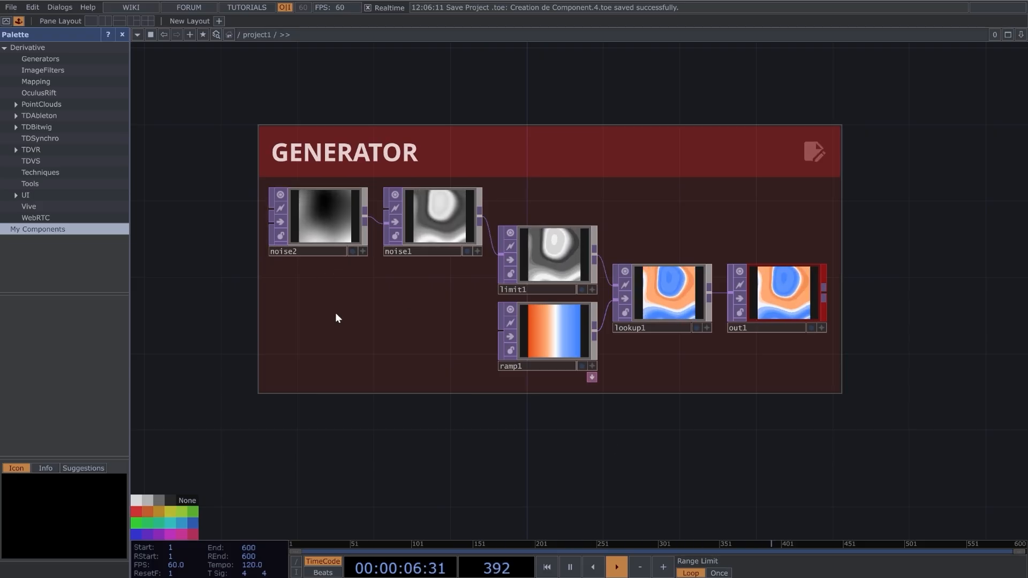
Browse the TOP, CHOP, SOP and COMP operator families available for creation in TouchDesigner.
{"action": "key", "text": "Tab"}
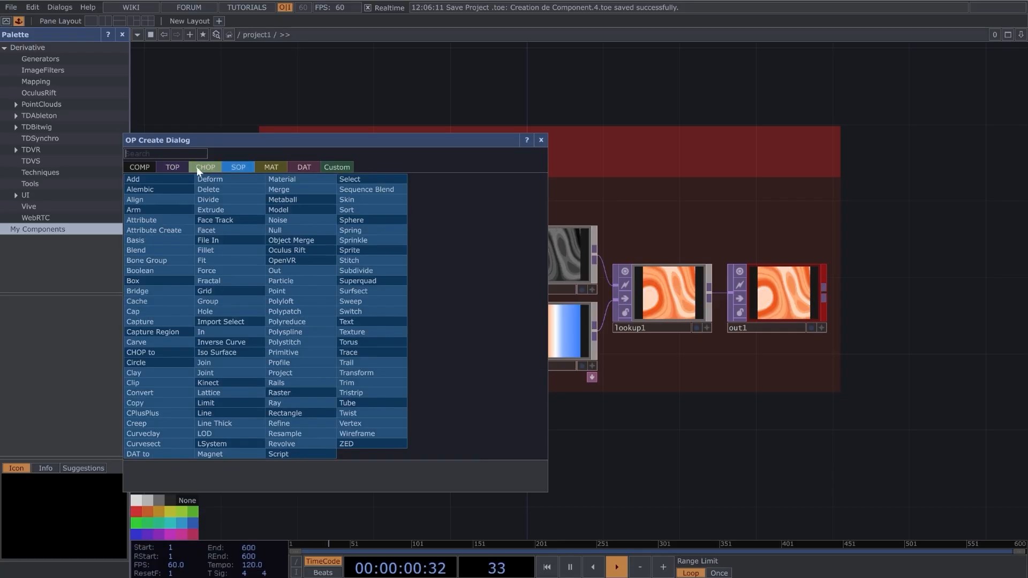
{"action": "left_click", "coordinate": [181, 167]}
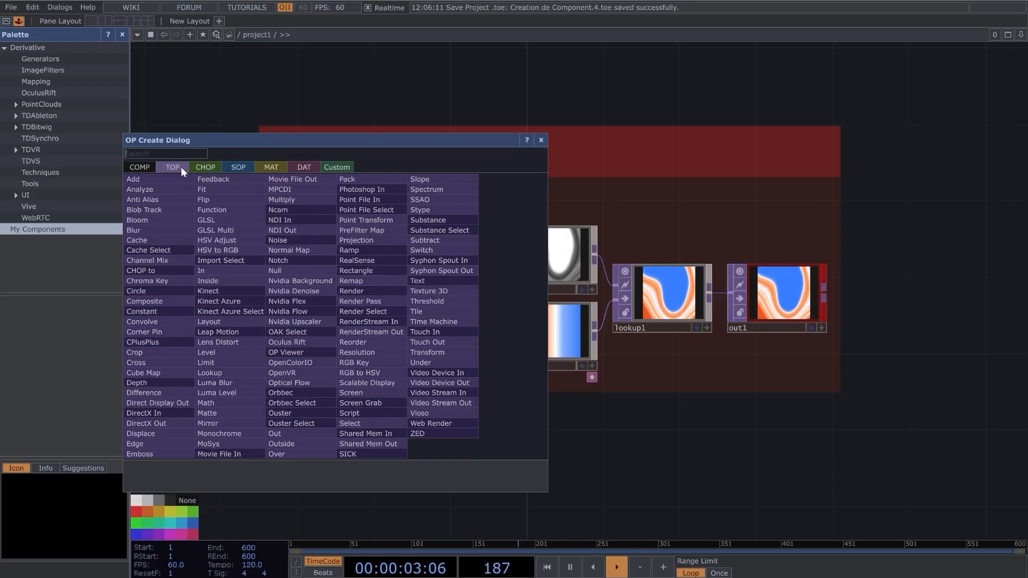
{"action": "left_click", "coordinate": [208, 168]}
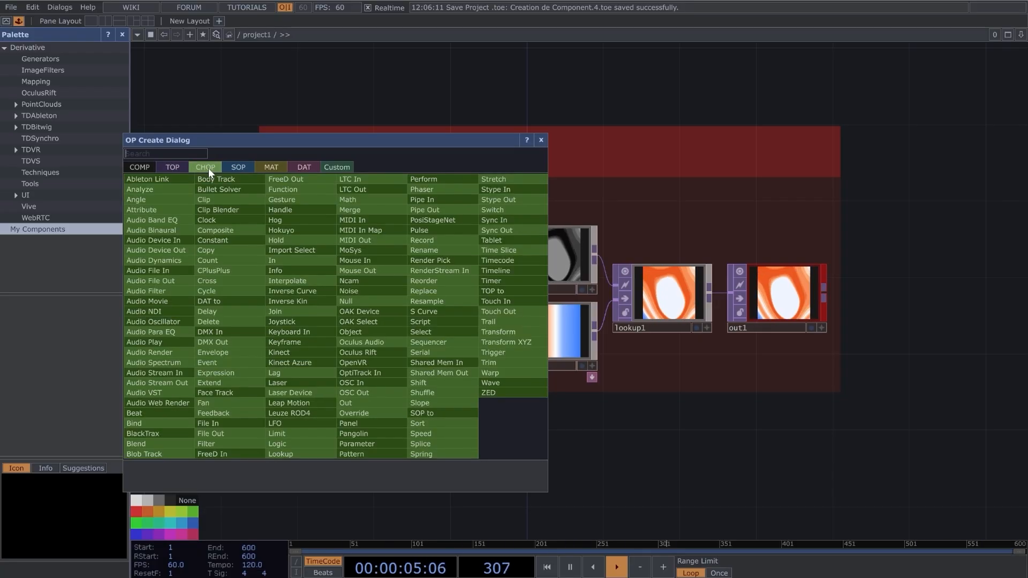
{"action": "left_click", "coordinate": [227, 172]}
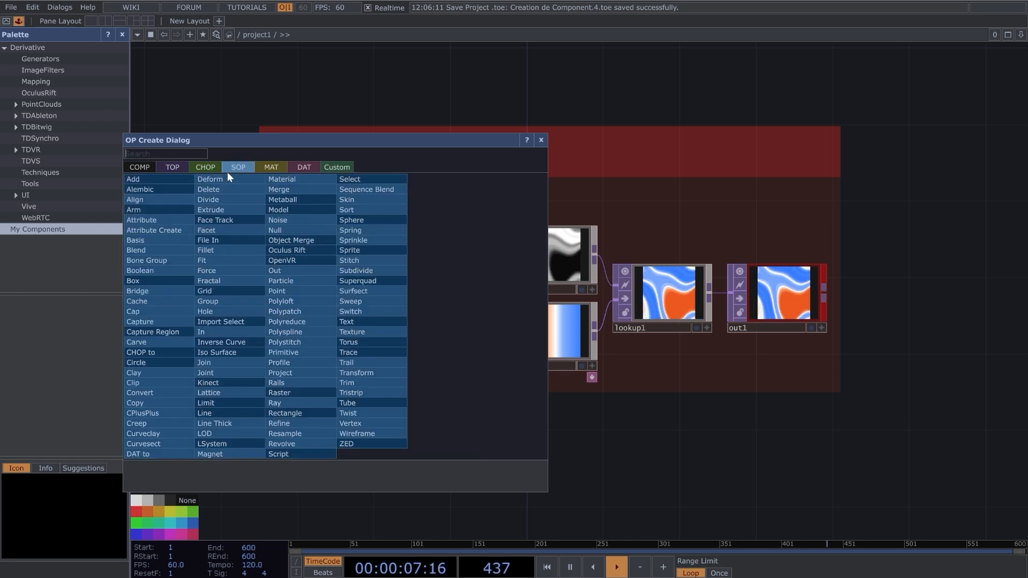
{"action": "left_click", "coordinate": [142, 167]}
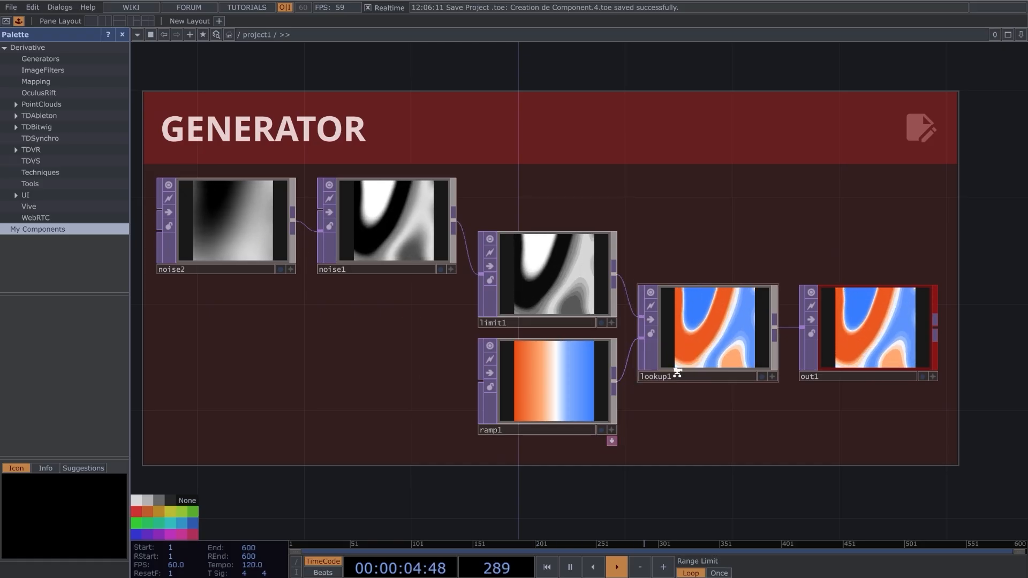
{"action": "scroll", "coordinate": [677, 372], "scroll_direction": "down", "scroll_amount": 5}
{"action": "scroll", "coordinate": [677, 373], "scroll_direction": "up", "scroll_amount": 2}
{"action": "left_click_drag", "start_coordinate": [461, 374], "coordinate": [410, 380]}
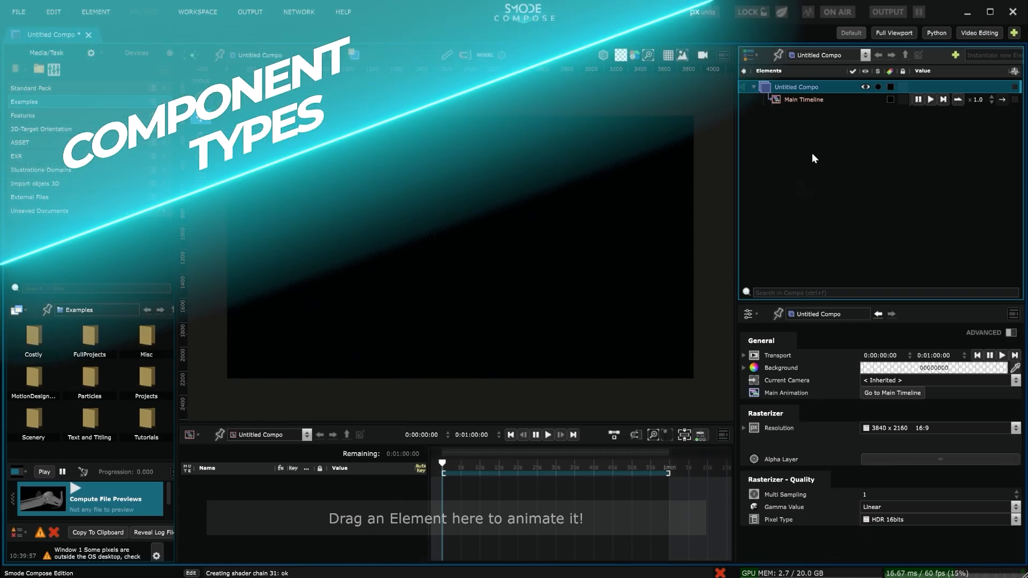
In Smode Compose, add a 2D Noise layer to Untitled Compo and apply a Displace modifier to it.
{"action": "right_click", "coordinate": [811, 153]}
{"action": "mouse_move", "coordinate": [790, 206]}
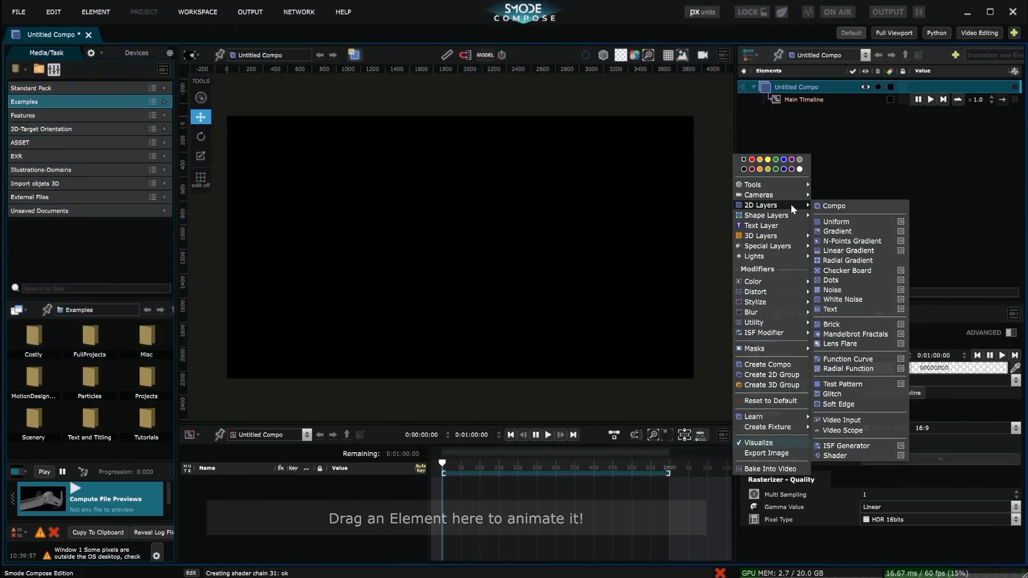
{"action": "left_click", "coordinate": [832, 290]}
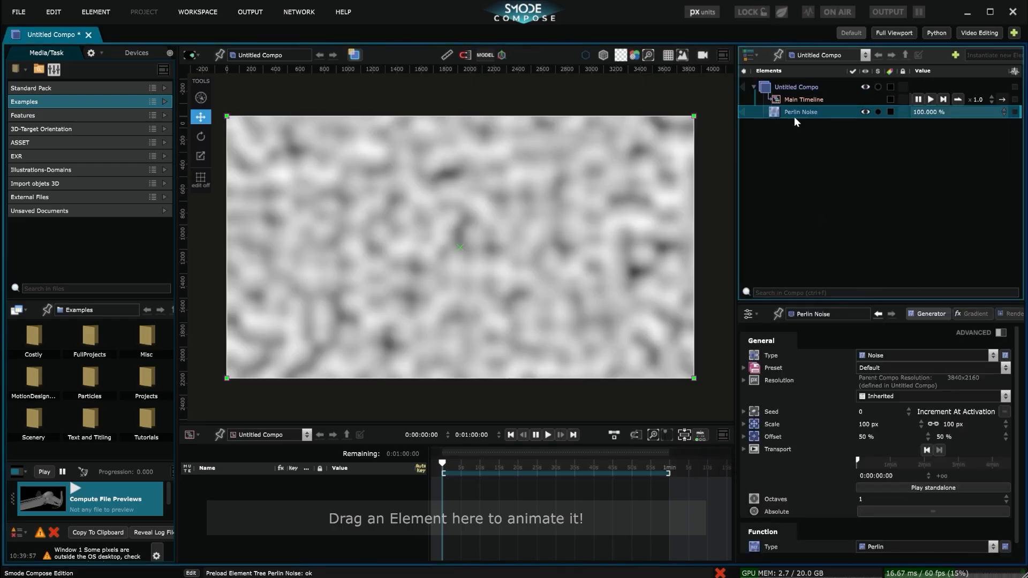
{"action": "right_click", "coordinate": [811, 114]}
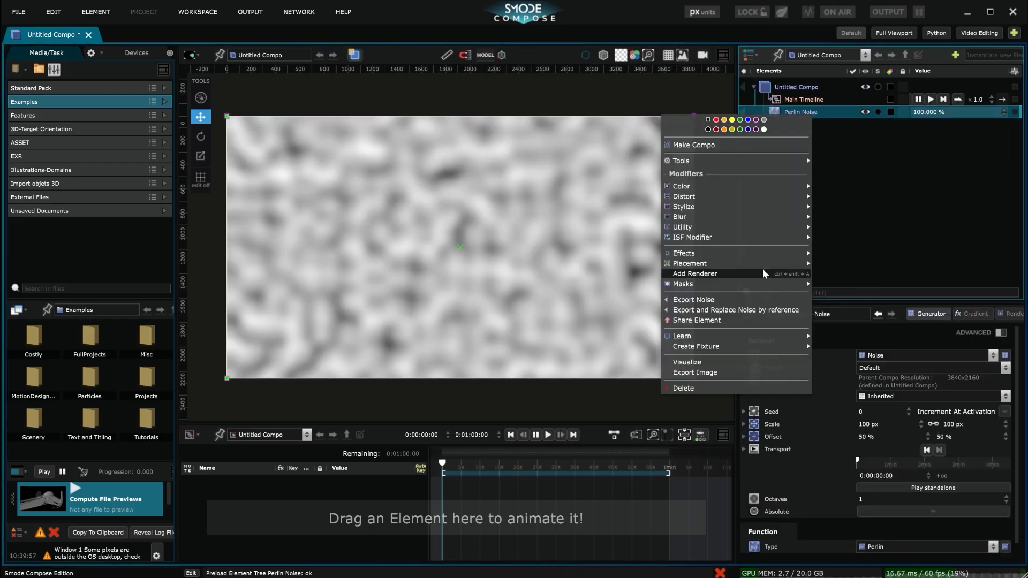
{"action": "mouse_move", "coordinate": [721, 197]}
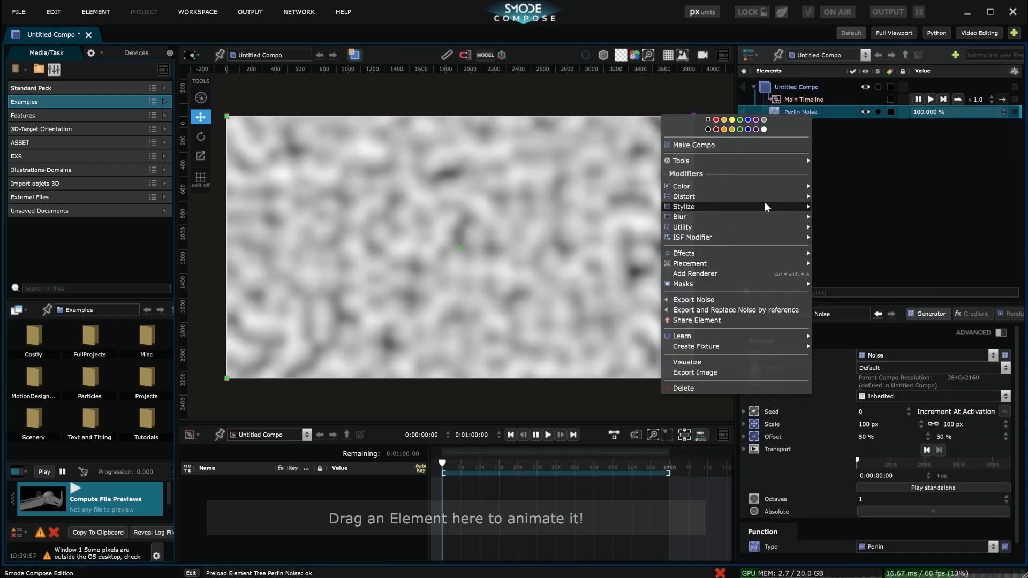
{"action": "left_click", "coordinate": [837, 208]}
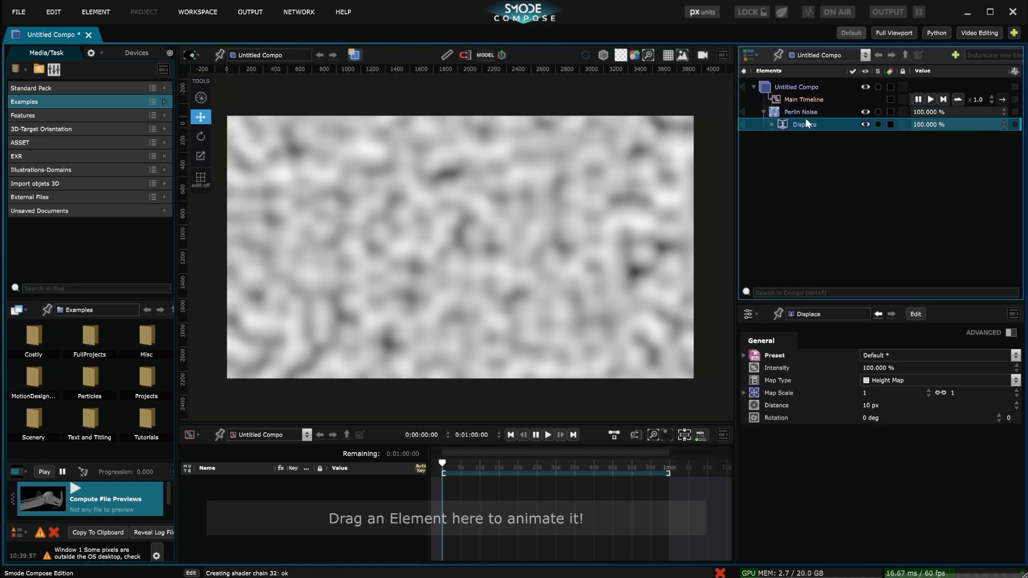
Delete the Perlin Noise layer together with its Displace modifier.
{"action": "left_click", "coordinate": [788, 112]}
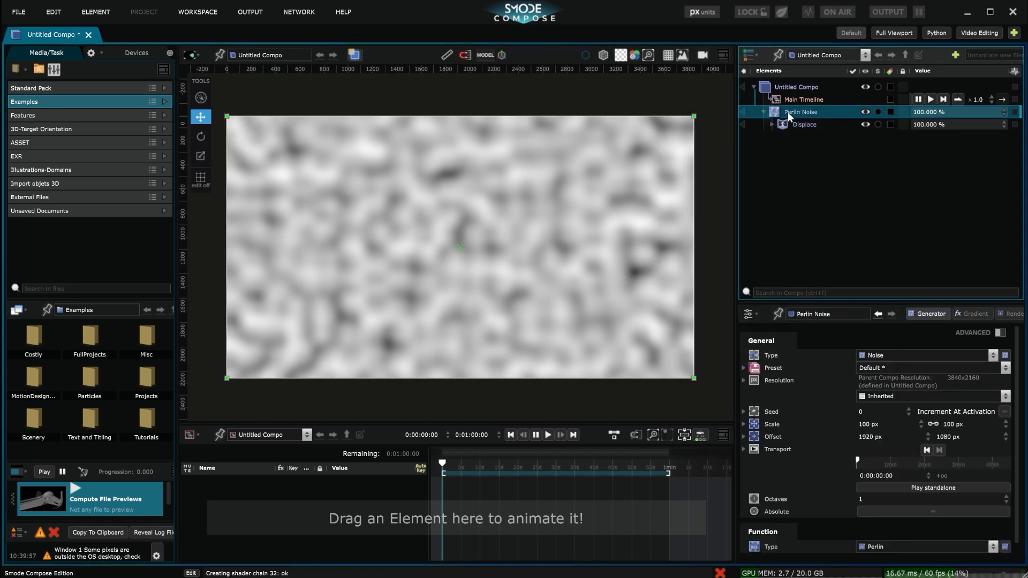
{"action": "key", "text": "Delete"}
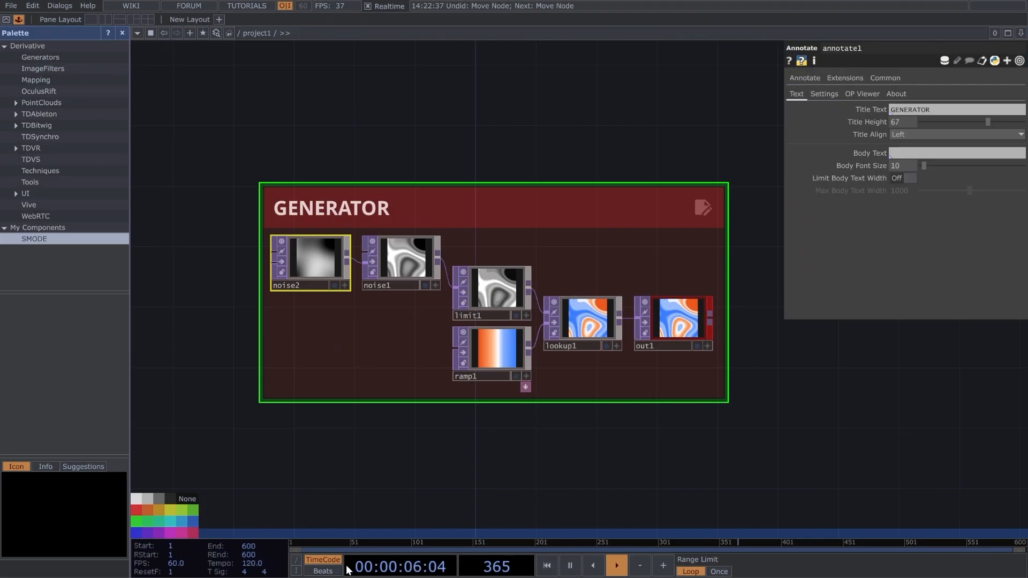
Examine the GENERATOR and MODIFIER operator networks in the TouchDesigner project.
{"action": "scroll", "coordinate": [568, 436], "scroll_direction": "down", "scroll_amount": 3}
{"action": "left_click_drag", "start_coordinate": [675, 414], "coordinate": [629, 304]}
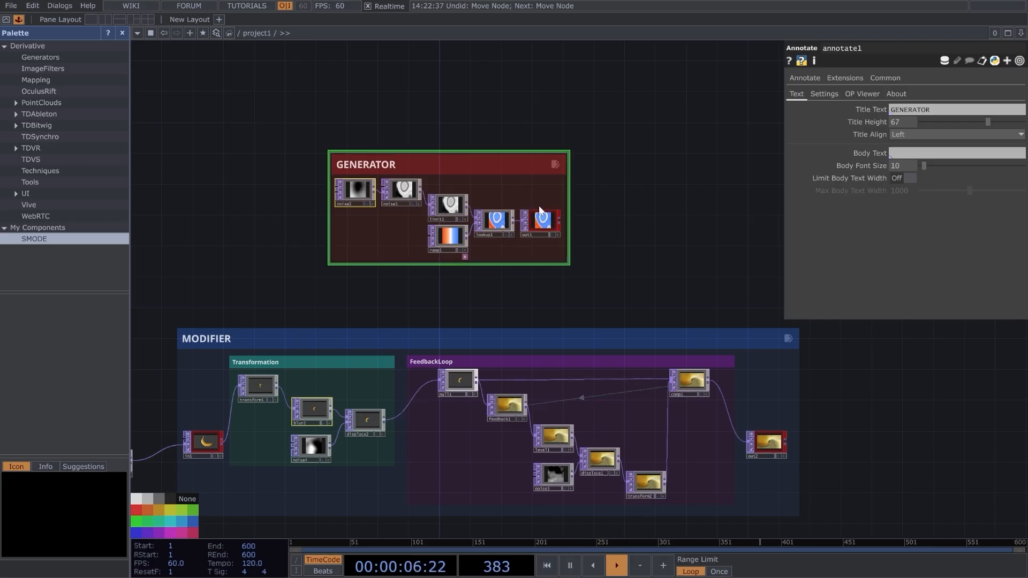
{"action": "scroll", "coordinate": [542, 226], "scroll_direction": "up", "scroll_amount": 5}
{"action": "scroll", "coordinate": [541, 246], "scroll_direction": "down", "scroll_amount": 5}
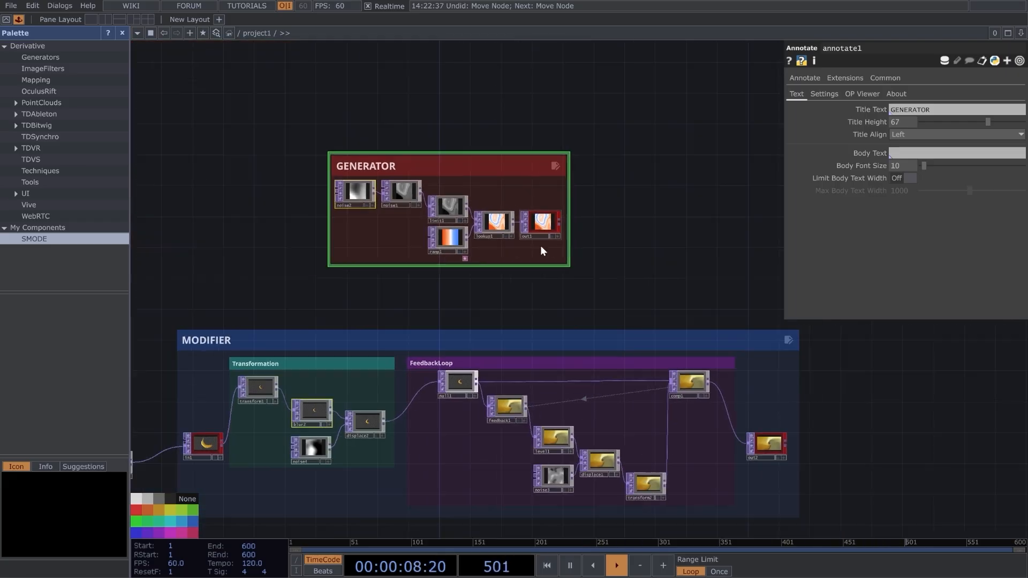
{"action": "left_click_drag", "start_coordinate": [449, 285], "coordinate": [454, 251]}
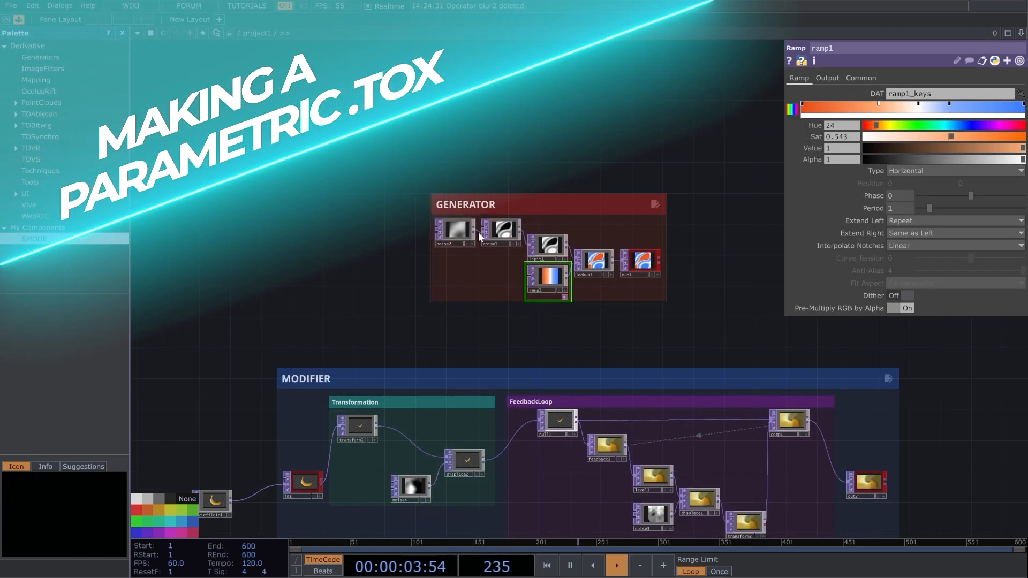
{"action": "scroll", "coordinate": [478, 233], "scroll_direction": "up", "scroll_amount": 5}
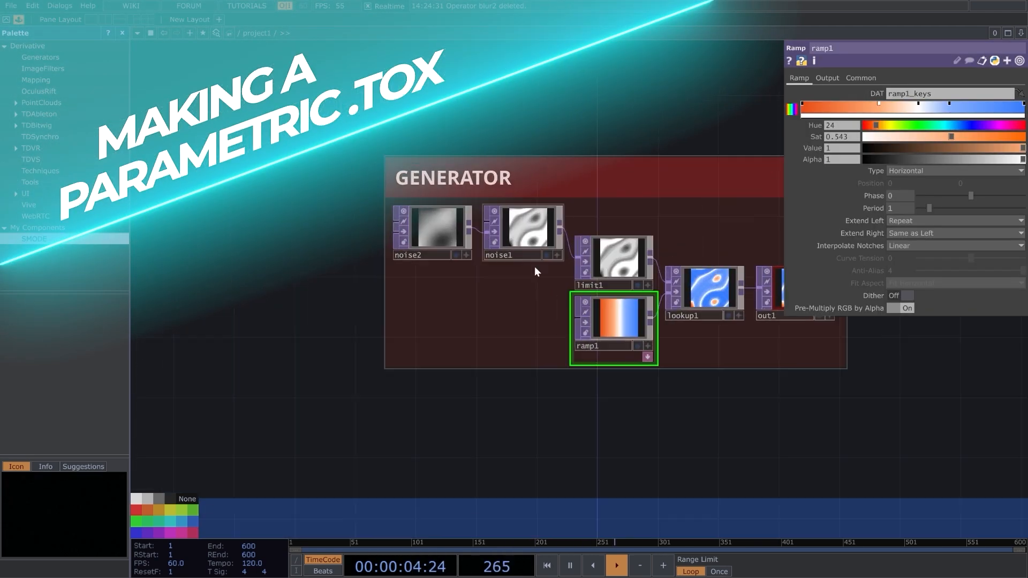
Collapse all the GENERATOR nodes, including their annotation, into a single base component and activate its viewer.
{"action": "left_click_drag", "start_coordinate": [684, 404], "coordinate": [520, 438]}
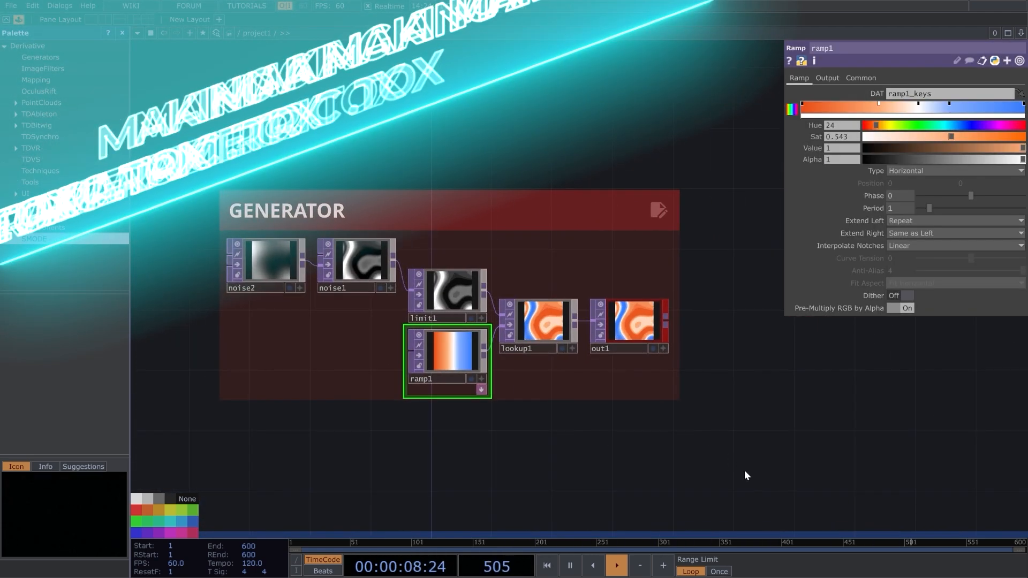
{"action": "left_click_drag", "start_coordinate": [743, 473], "coordinate": [197, 143]}
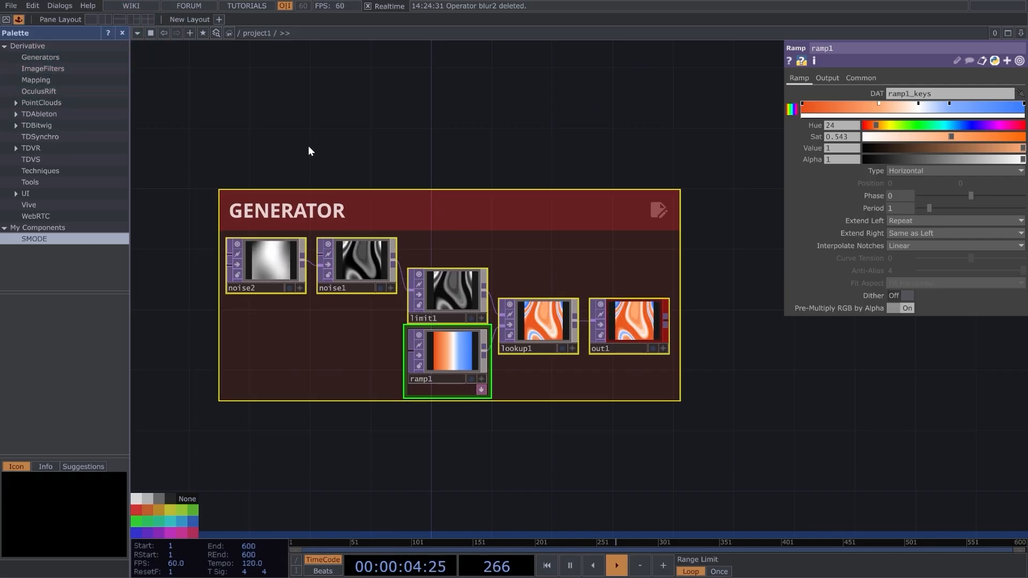
{"action": "right_click", "coordinate": [370, 340]}
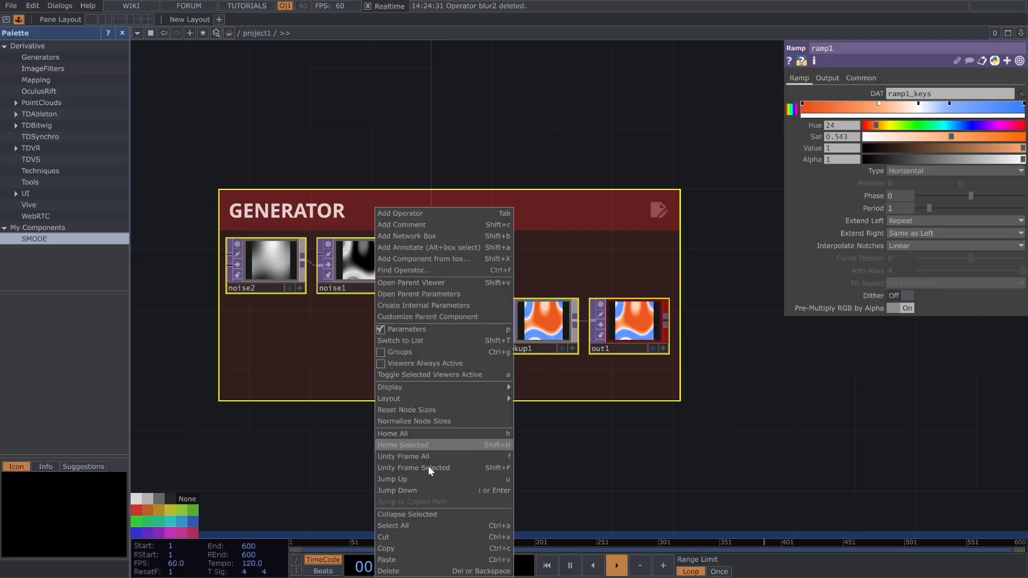
{"action": "left_click", "coordinate": [420, 515]}
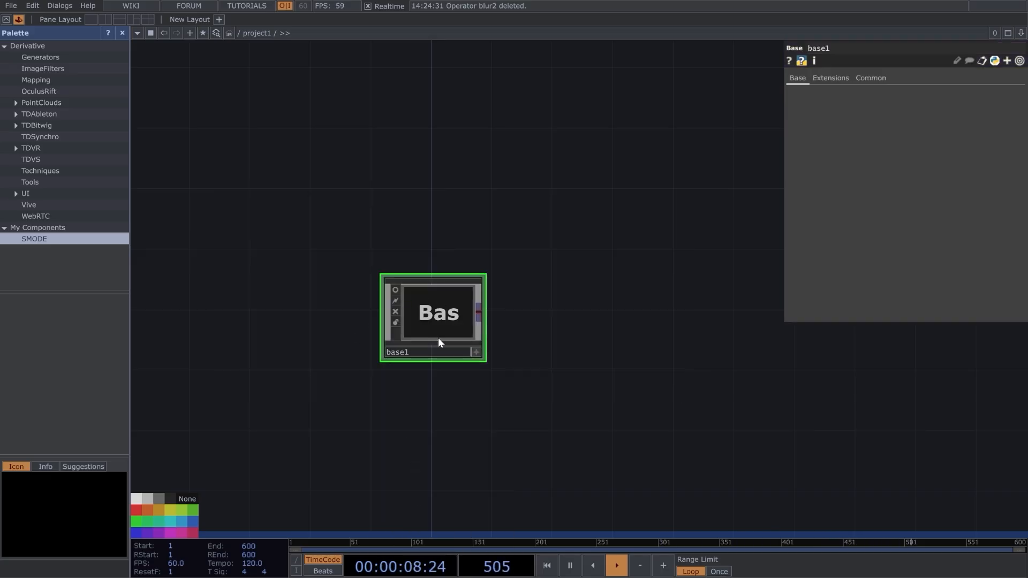
{"action": "scroll", "coordinate": [424, 309], "scroll_direction": "up", "scroll_amount": 5}
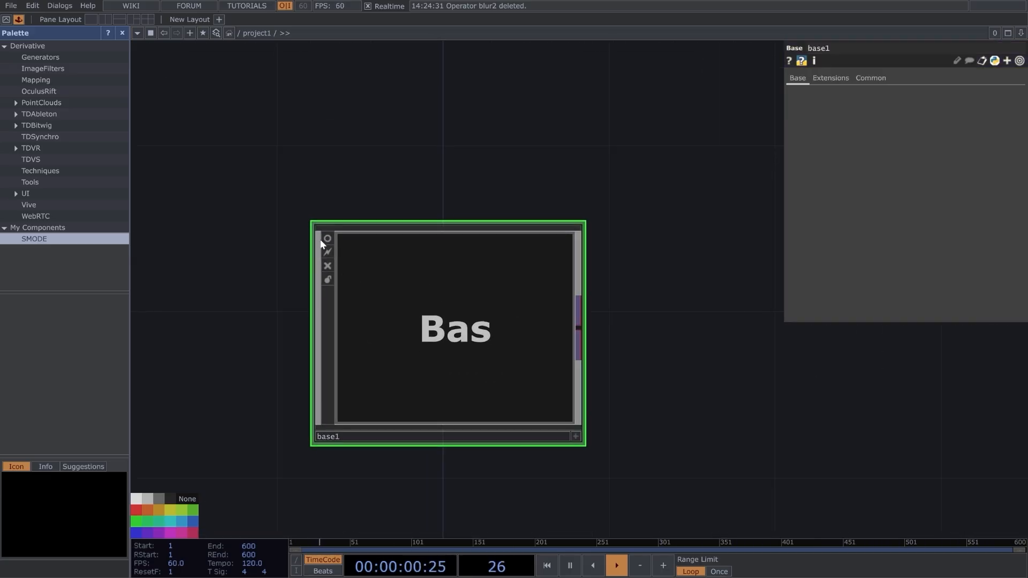
{"action": "left_click", "coordinate": [329, 239]}
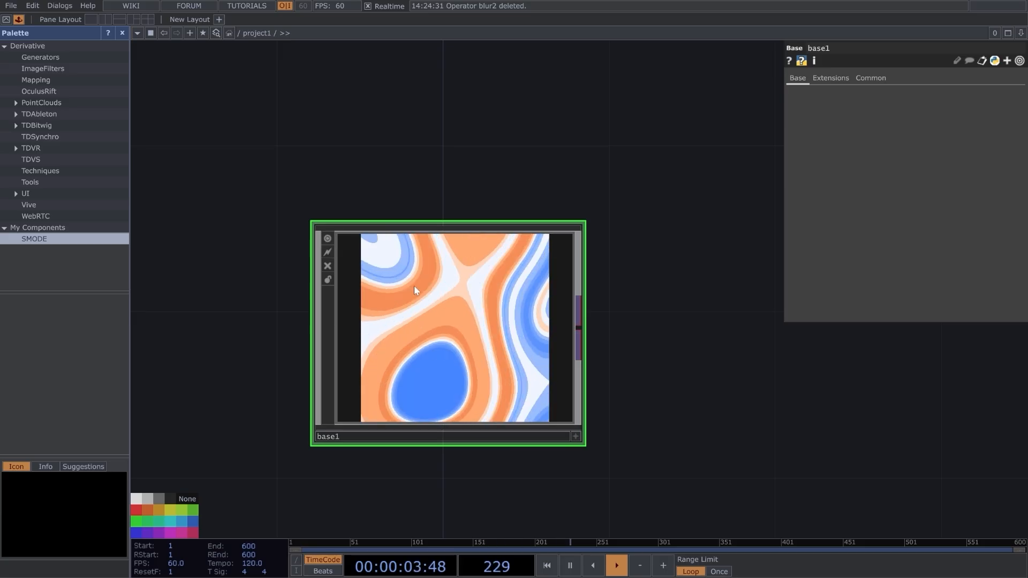
Open base1's floating parameters window and its Component Editor, and arrange both windows beside the node.
{"action": "scroll", "coordinate": [441, 273], "scroll_direction": "up", "scroll_amount": 3}
{"action": "scroll", "coordinate": [441, 273], "scroll_direction": "up", "scroll_amount": 4}
{"action": "right_click", "coordinate": [447, 146]}
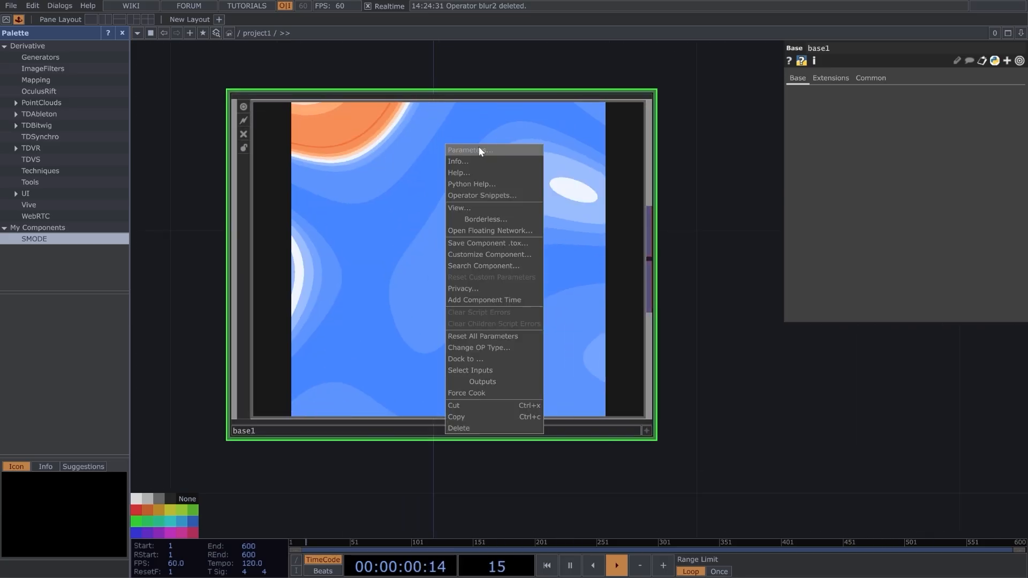
{"action": "left_click", "coordinate": [468, 150]}
{"action": "left_click_drag", "start_coordinate": [471, 19], "coordinate": [897, 250]}
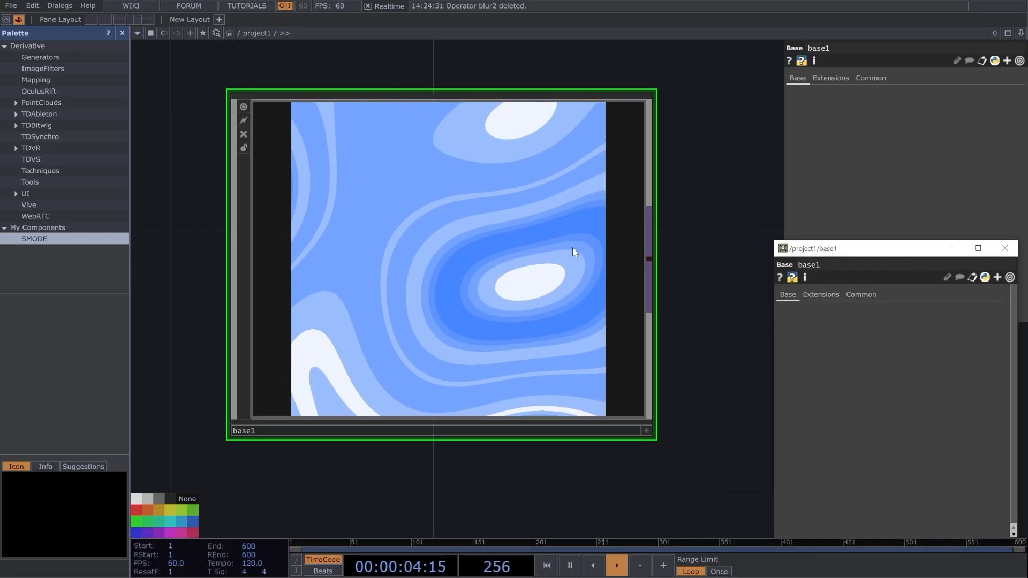
{"action": "right_click", "coordinate": [434, 240]}
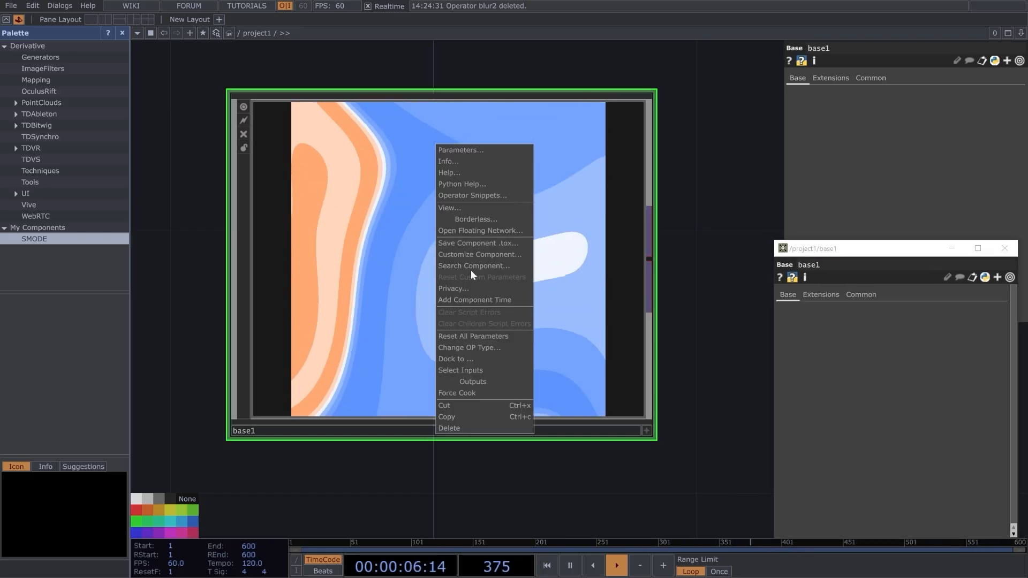
{"action": "left_click", "coordinate": [469, 252]}
{"action": "left_click_drag", "start_coordinate": [448, 47], "coordinate": [618, 99]}
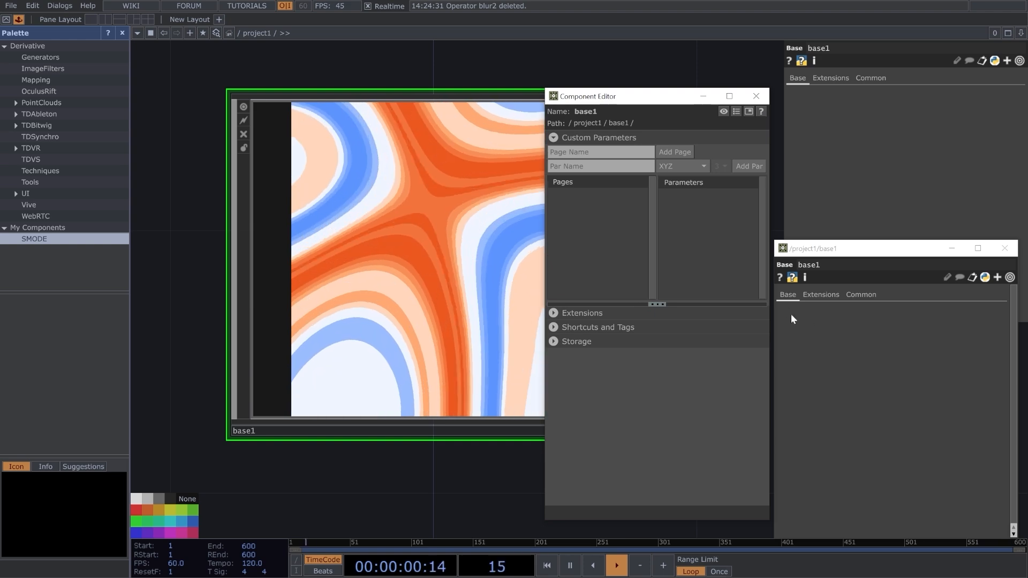
Enter base1's internal network and select the noise2 operator.
{"action": "left_click_drag", "start_coordinate": [399, 489], "coordinate": [277, 488]}
{"action": "scroll", "coordinate": [365, 489], "scroll_direction": "down", "scroll_amount": 2}
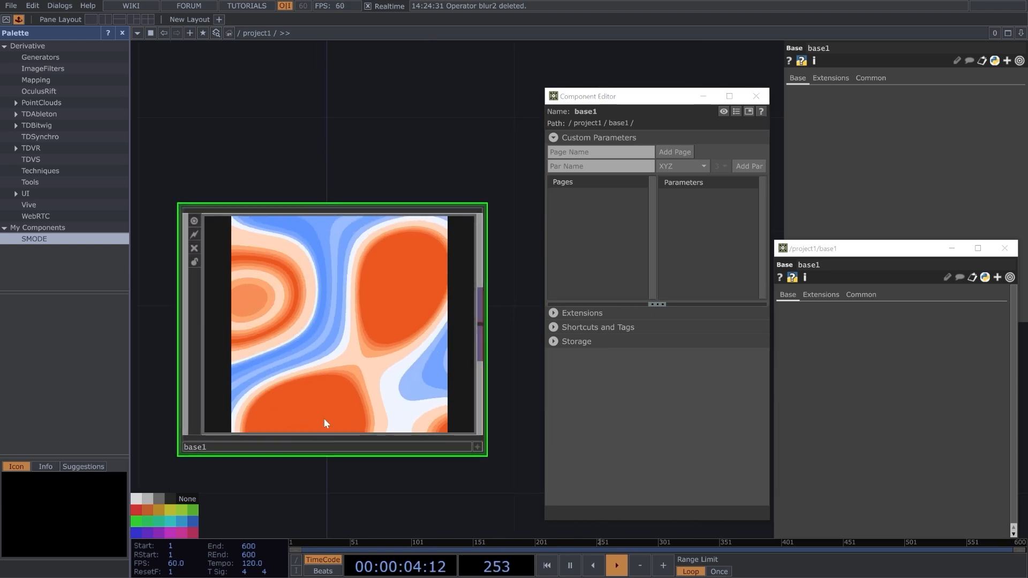
{"action": "scroll", "coordinate": [300, 341], "scroll_direction": "up", "scroll_amount": 8}
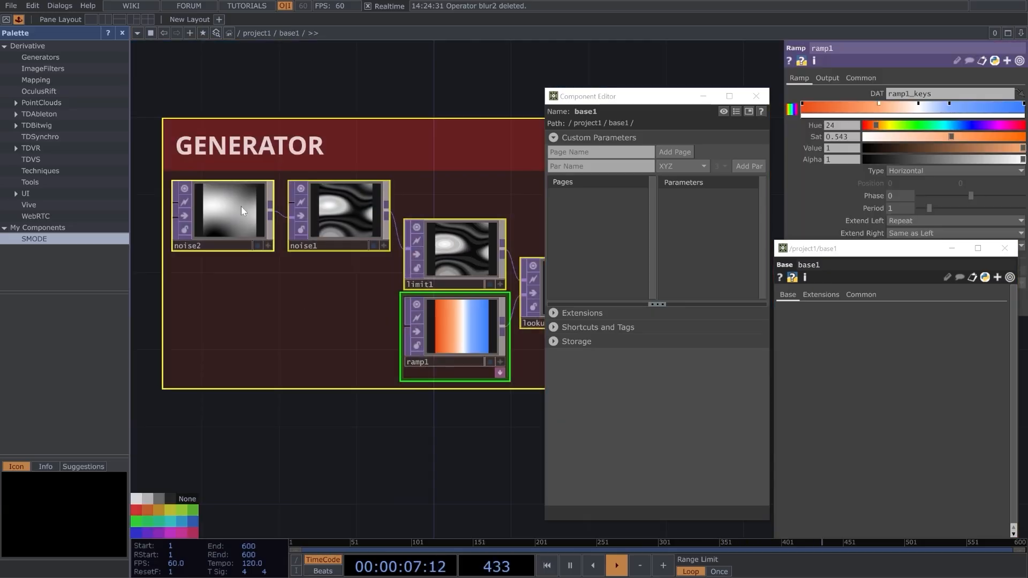
{"action": "left_click", "coordinate": [235, 211]}
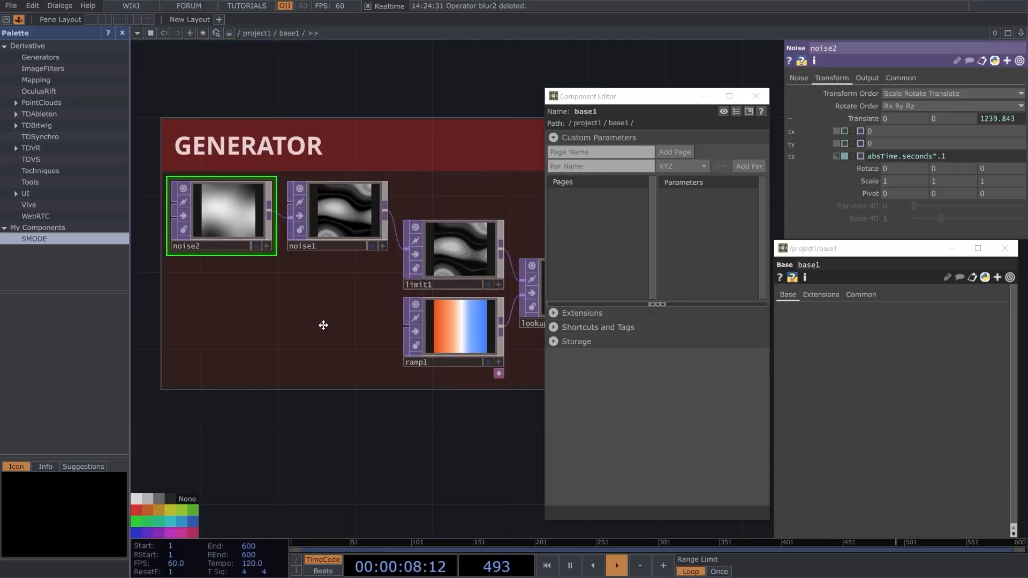
{"action": "left_click_drag", "start_coordinate": [323, 323], "coordinate": [268, 318]}
{"action": "scroll", "coordinate": [268, 318], "scroll_direction": "down", "scroll_amount": 2}
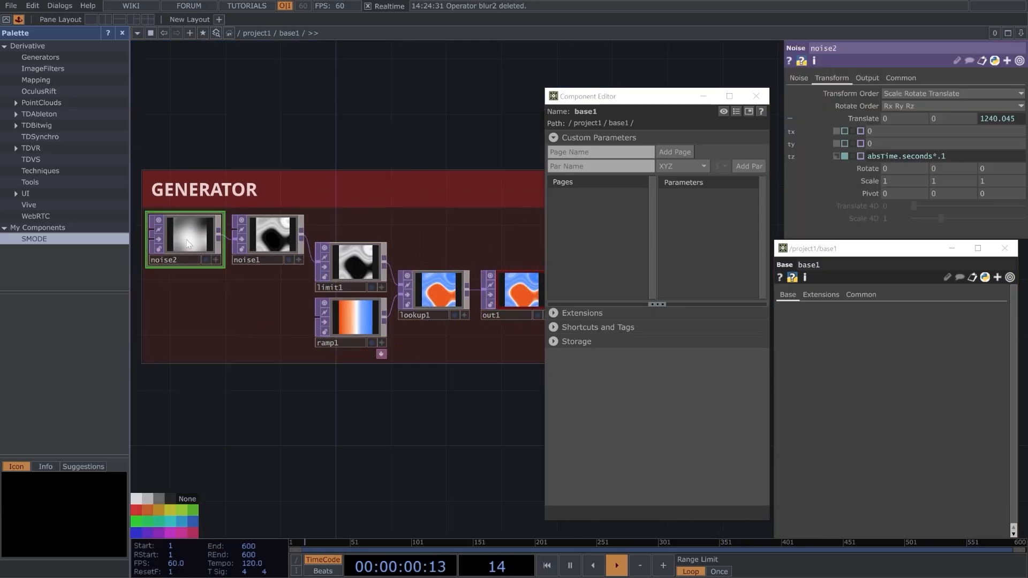
Set noise2's Period to 2 and add it to base1's custom parameters, binding the new parameter as master.
{"action": "left_click", "coordinate": [802, 78]}
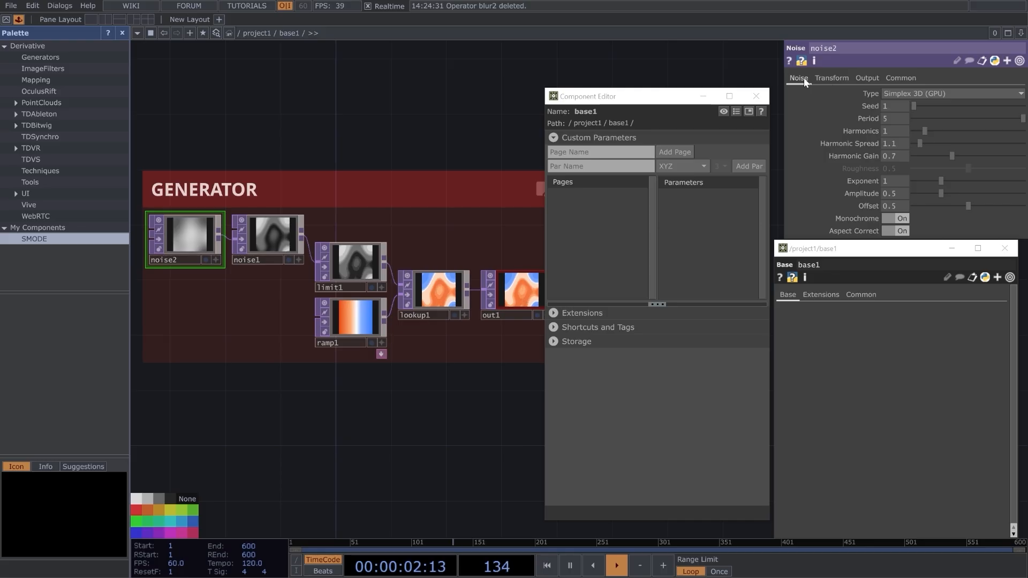
{"action": "mouse_move", "coordinate": [1023, 117]}
{"action": "left_mouse_down"}
{"action": "mouse_move", "coordinate": [956, 117]}
{"action": "mouse_move", "coordinate": [1027, 117]}
{"action": "left_mouse_up"}
{"action": "left_click_drag", "start_coordinate": [881, 117], "coordinate": [696, 230]}
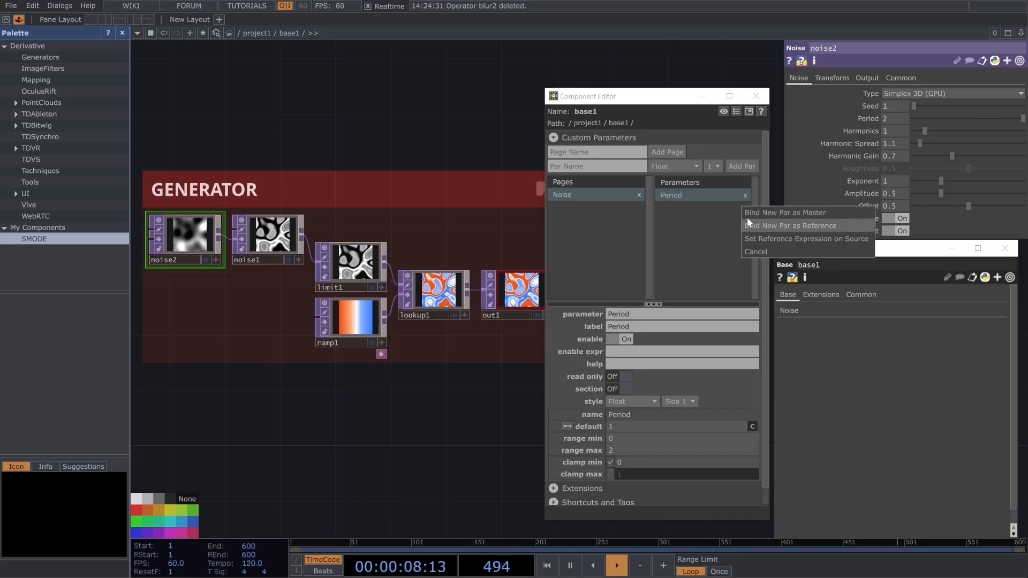
{"action": "left_click", "coordinate": [770, 213]}
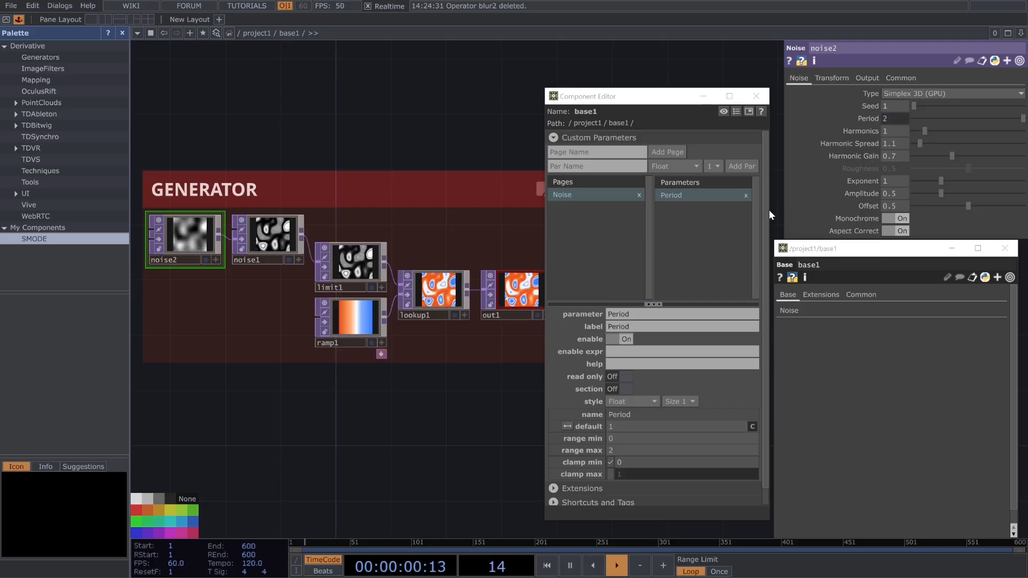
Show base1's Noise parameter page and lower the custom Period to 1.72.
{"action": "left_click", "coordinate": [788, 315]}
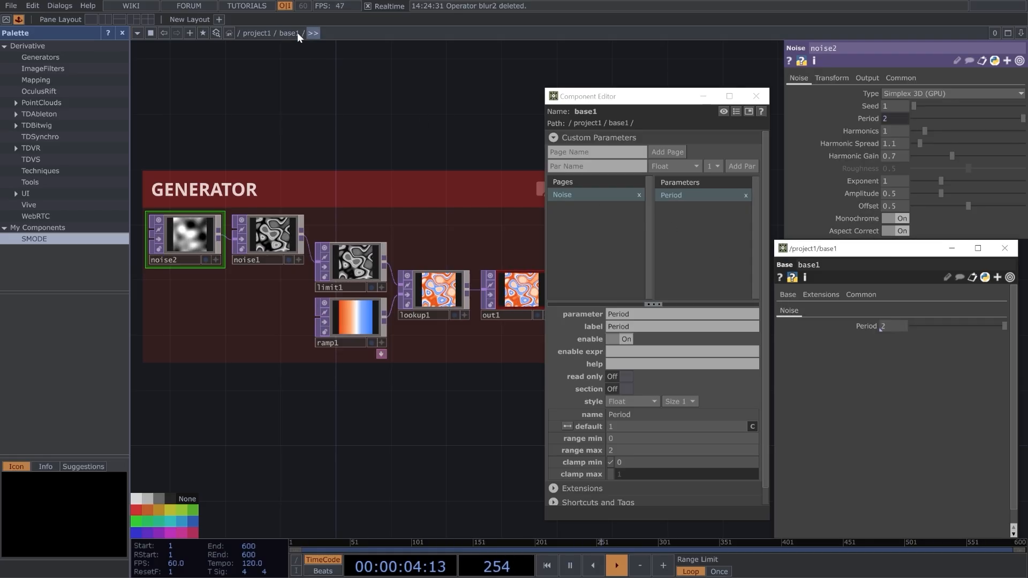
{"action": "left_click_drag", "start_coordinate": [968, 326], "coordinate": [853, 298]}
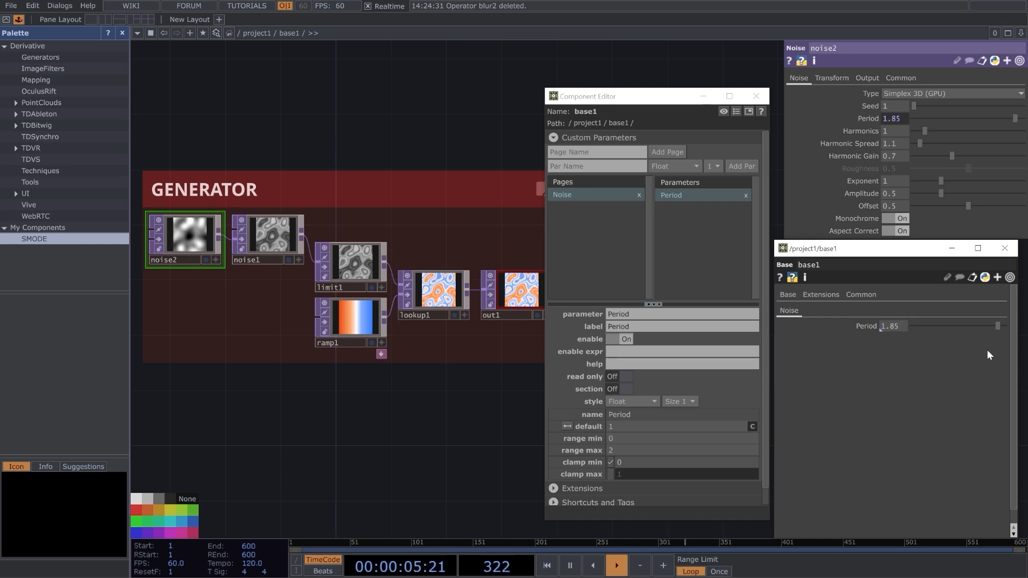
{"action": "left_click_drag", "start_coordinate": [995, 326], "coordinate": [972, 332]}
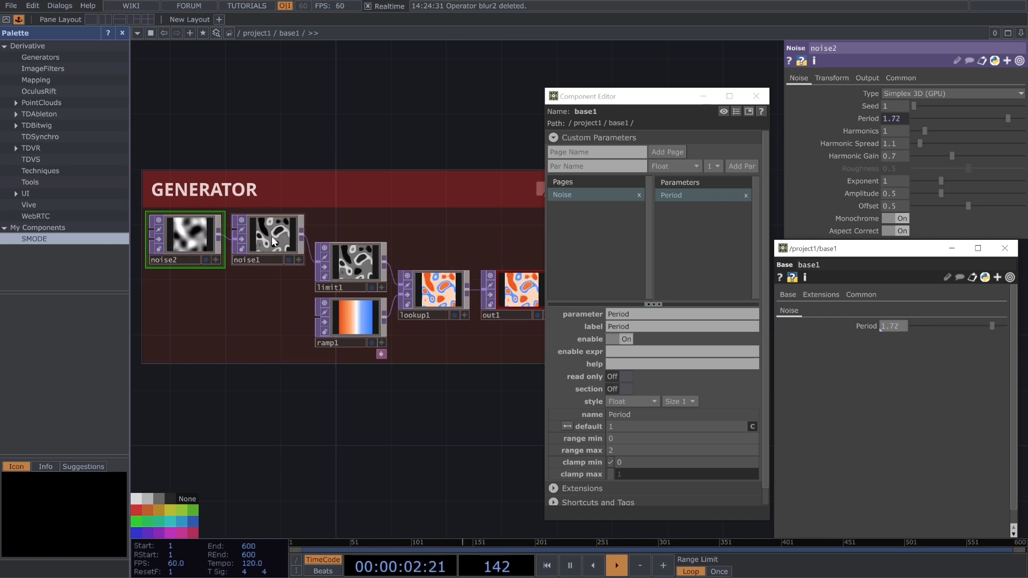
Add Harmonics, Exponent and Translate from the noise operators to base1's custom parameters.
{"action": "scroll", "coordinate": [227, 302], "scroll_direction": "up", "scroll_amount": 4}
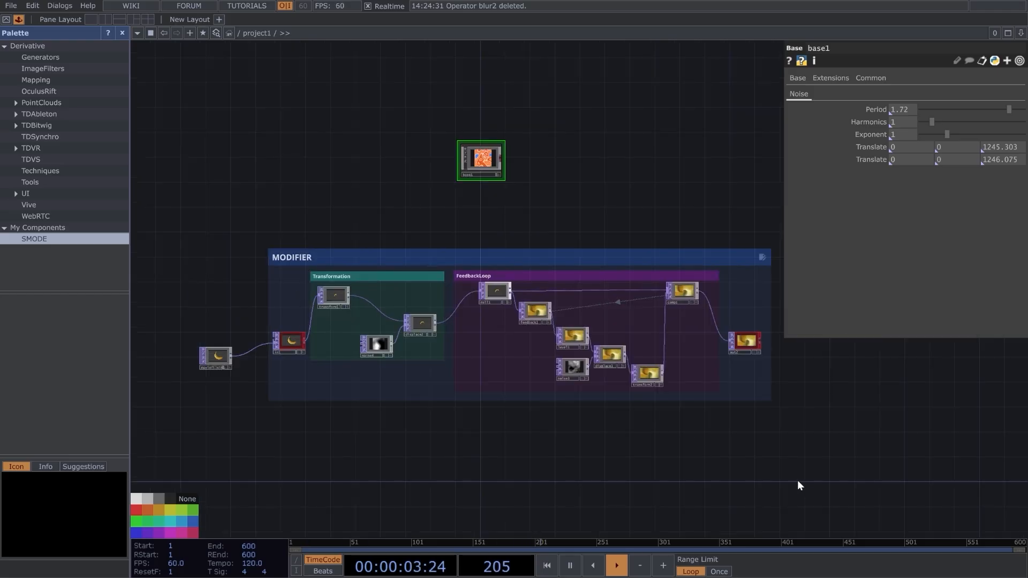
{"action": "left_click_drag", "start_coordinate": [798, 480], "coordinate": [749, 472]}
{"action": "right_click_drag", "start_coordinate": [758, 474], "coordinate": [216, 226]}
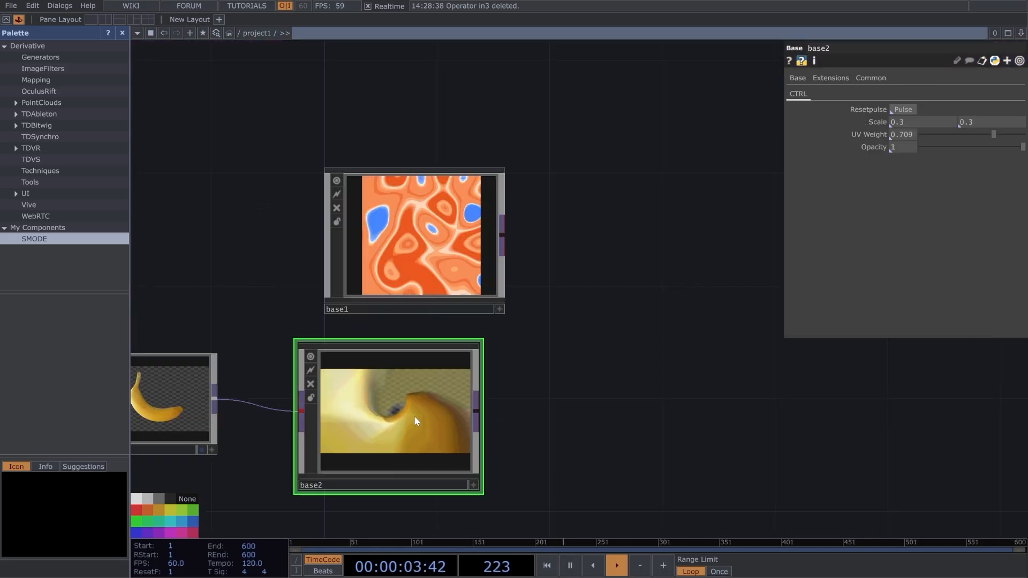
Disconnect the banana movie file from base2's input and delete the movie file operator.
{"action": "right_click", "coordinate": [253, 400]}
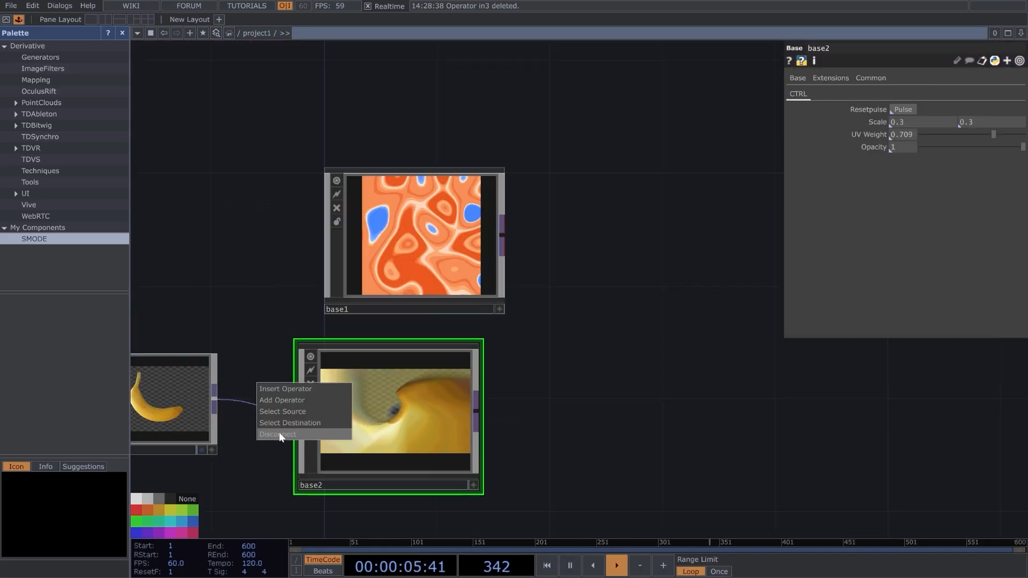
{"action": "left_click", "coordinate": [280, 434]}
{"action": "key", "text": "Delete"}
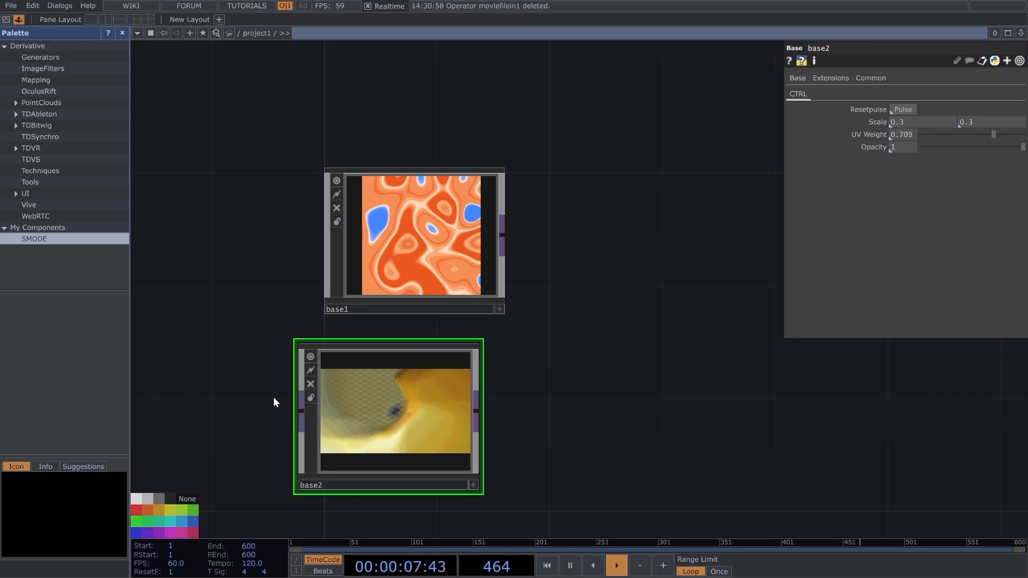
Place base2 beside base1, connect base1's output to its input, and pulse base2's Resetpulse parameter.
{"action": "left_click_drag", "start_coordinate": [418, 425], "coordinate": [711, 246]}
{"action": "left_click_drag", "start_coordinate": [504, 235], "coordinate": [651, 253]}
{"action": "left_click_drag", "start_coordinate": [558, 407], "coordinate": [405, 477]}
{"action": "left_click", "coordinate": [904, 112]}
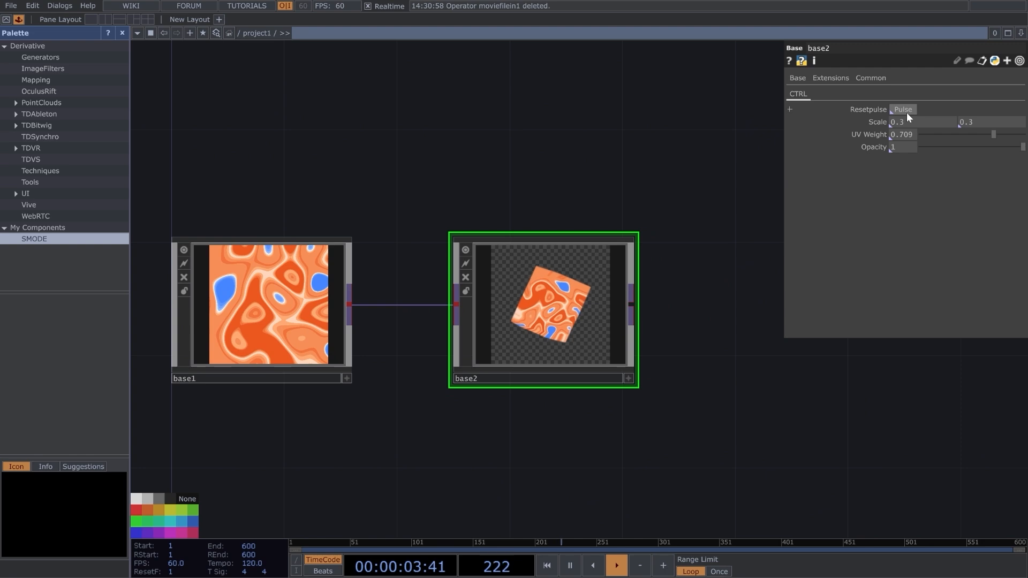
Rename base1 as GEN_NOISEO_B.
{"action": "left_click", "coordinate": [211, 377]}
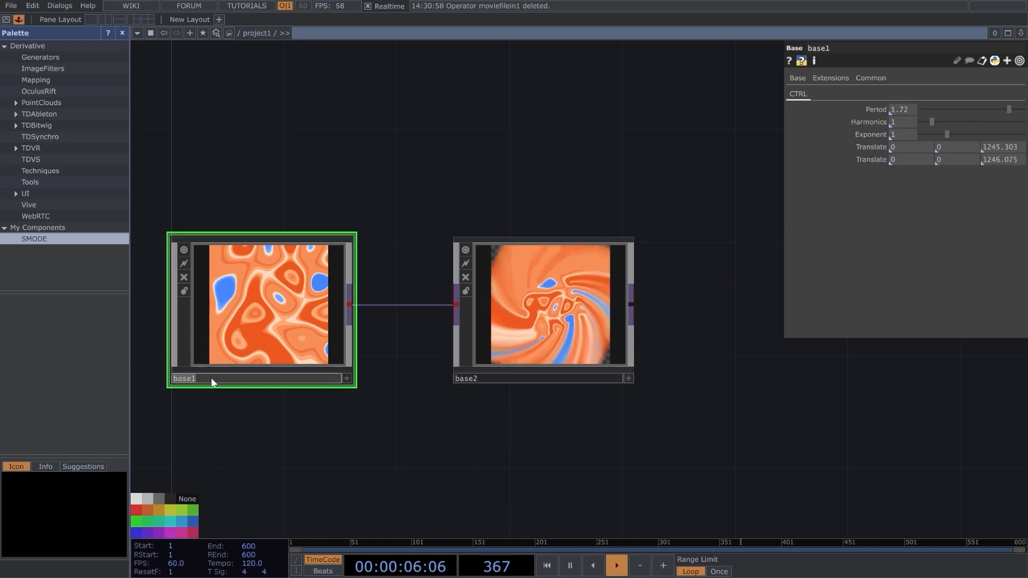
{"action": "type", "text": "GEN"}
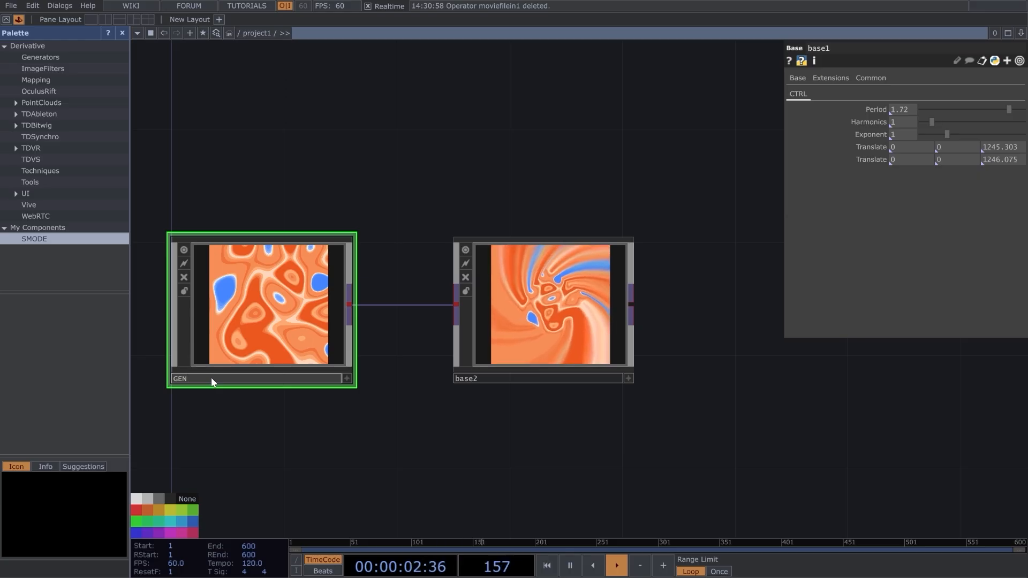
{"action": "type", "text": "_NOISEO_B"}
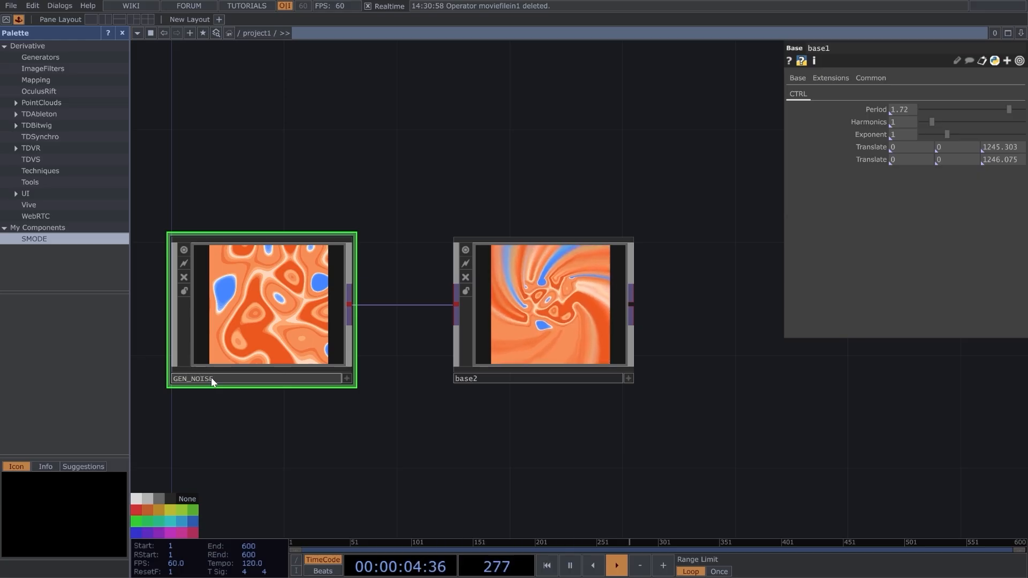
Rename base2 as MOD_SPIRALEFEEDBACK.
{"action": "left_click", "coordinate": [503, 375]}
{"action": "type", "text": "MOD_"}
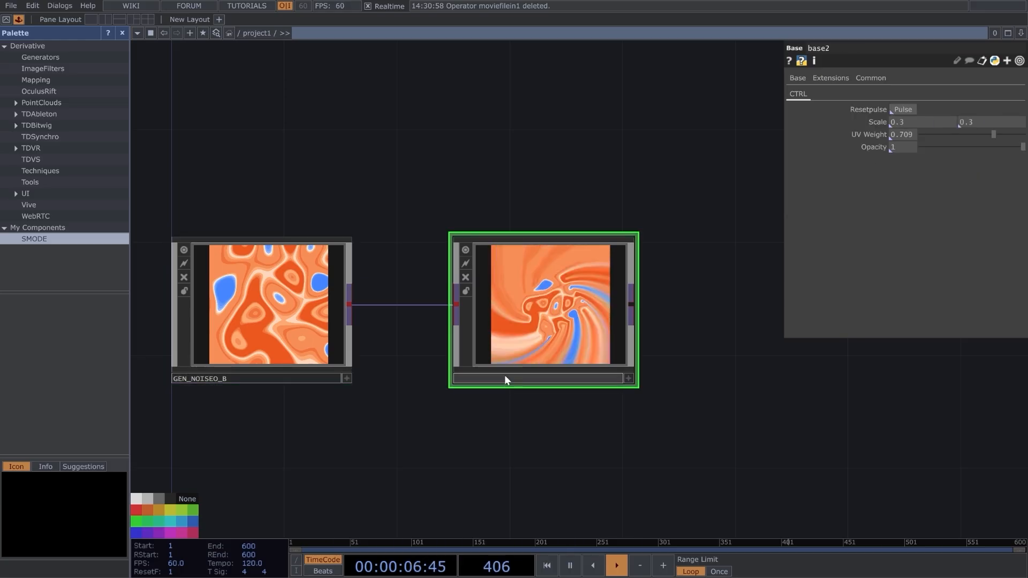
{"action": "type", "text": "SPIRALE"}
{"action": "type", "text": "FEEDBACK"}
{"action": "key", "text": "Return"}
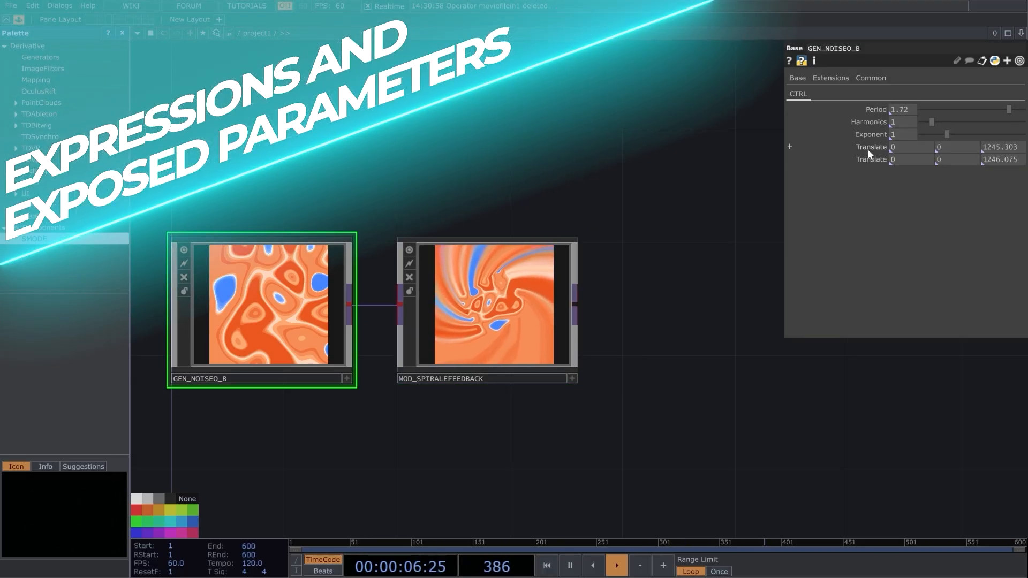
Inspect the individual X, Y and Z components of GEN_NOISEO_B's two Translate parameters.
{"action": "left_click", "coordinate": [868, 146]}
{"action": "left_click", "coordinate": [878, 197]}
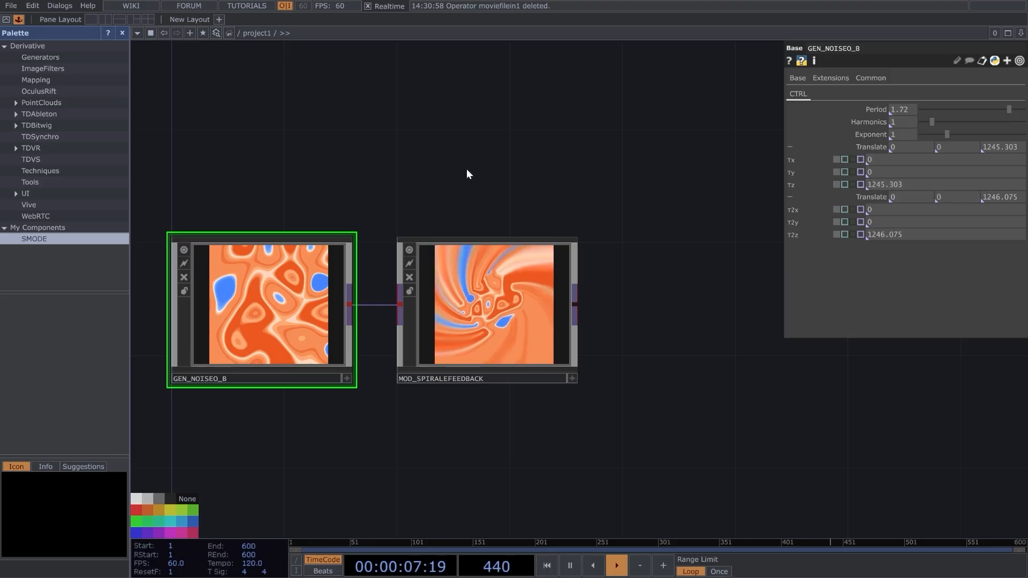
{"action": "left_click", "coordinate": [792, 146]}
{"action": "left_click", "coordinate": [790, 161]}
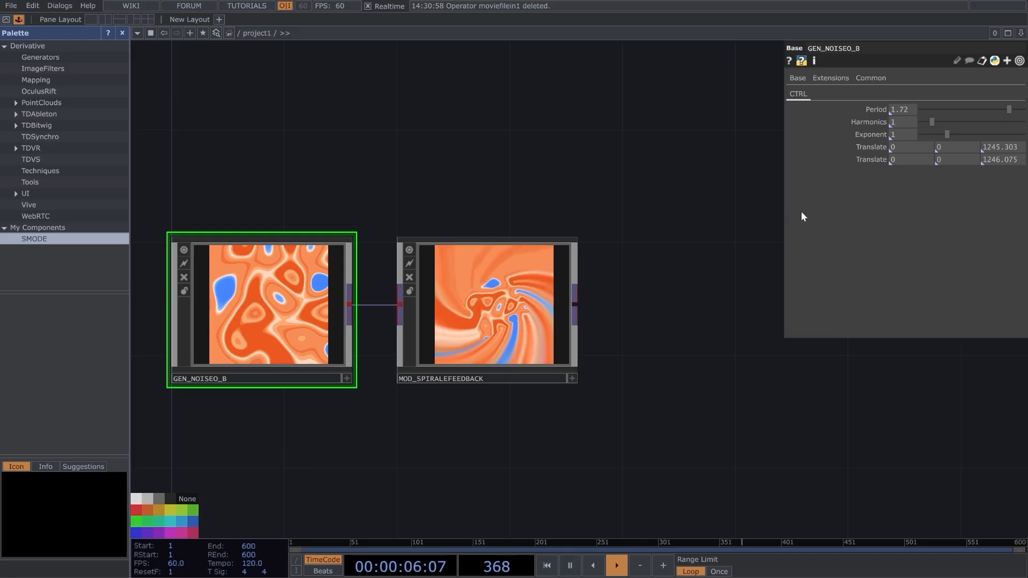
Set the Tz component of GEN_NOISEO_B's first Translate parameter to the expression absTime.seconds*.1.
{"action": "left_click", "coordinate": [791, 147]}
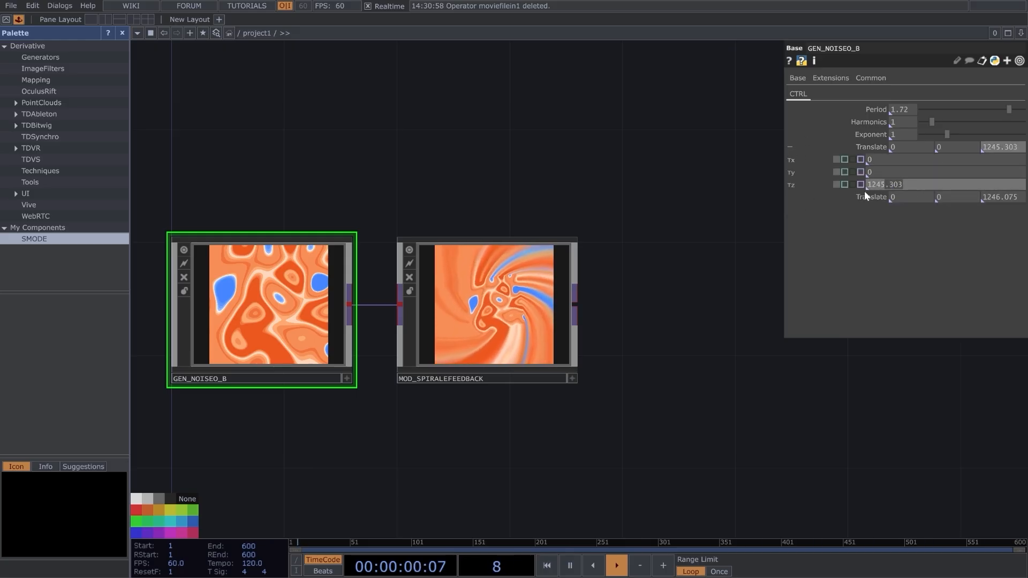
{"action": "type", "text": "abs"}
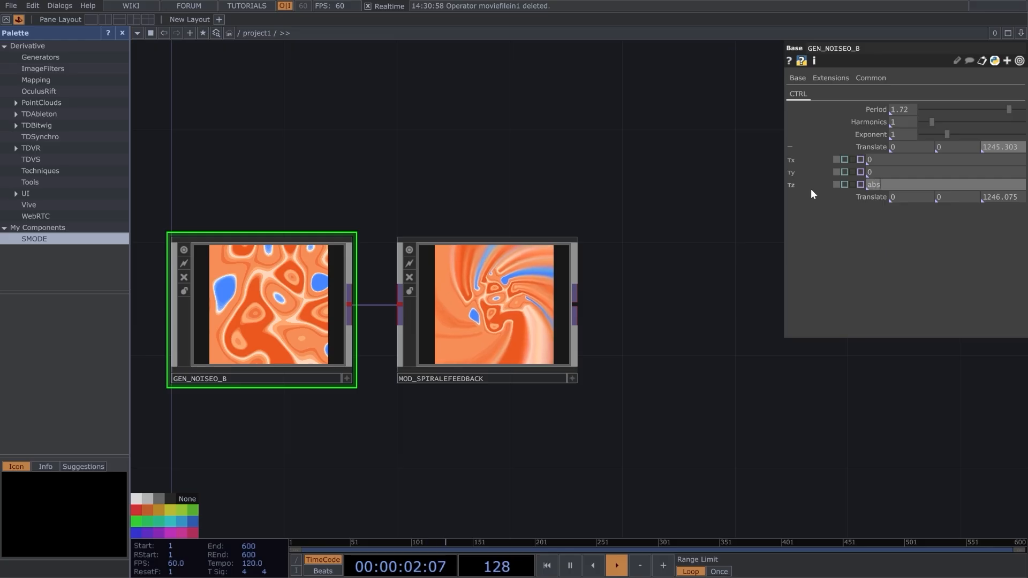
{"action": "type", "text": "Time"}
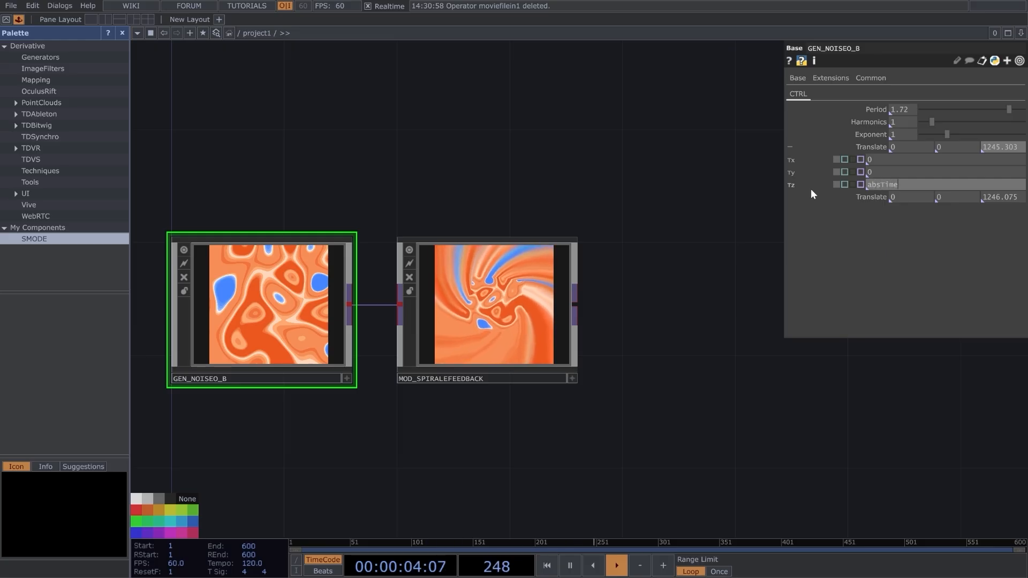
{"action": "type", "text": ".seconds"}
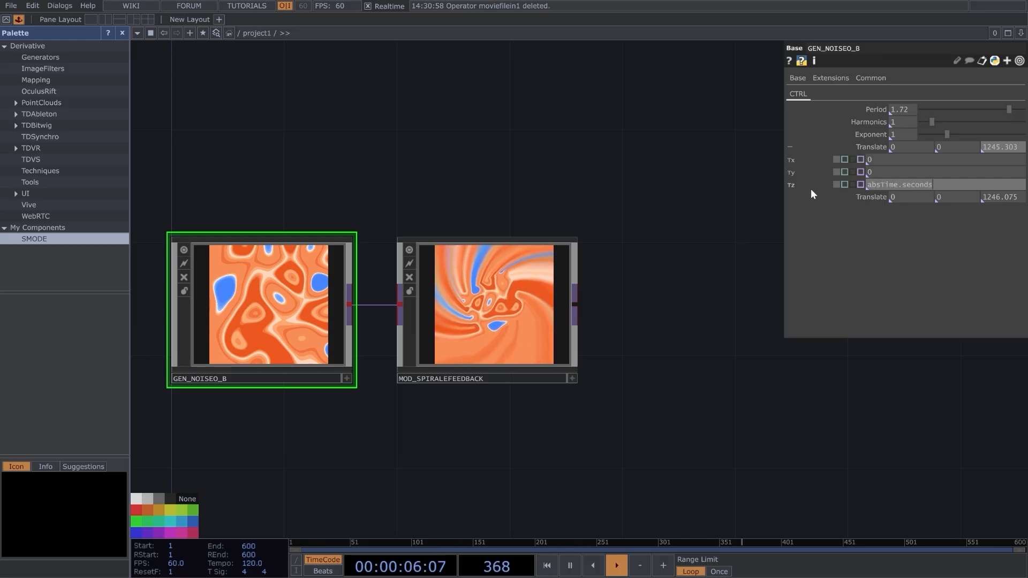
{"action": "type", "text": "*"}
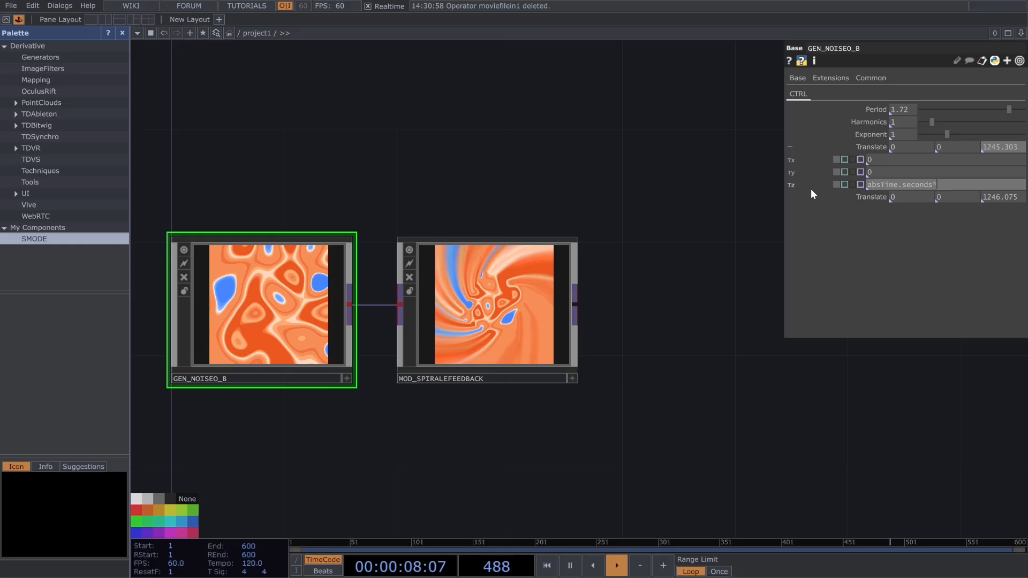
{"action": "type", "text": ".1"}
{"action": "key", "text": "Return"}
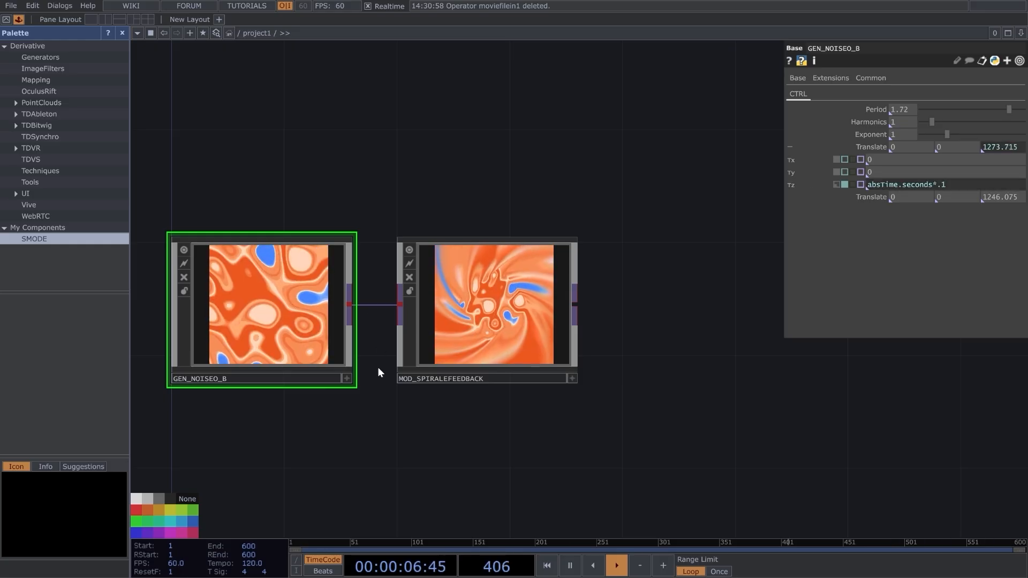
Disconnect GEN_NOISEO_B from MOD_SPIRALEFEEDBACK and save both components into the SMODE palette folder.
{"action": "right_click", "coordinate": [375, 305]}
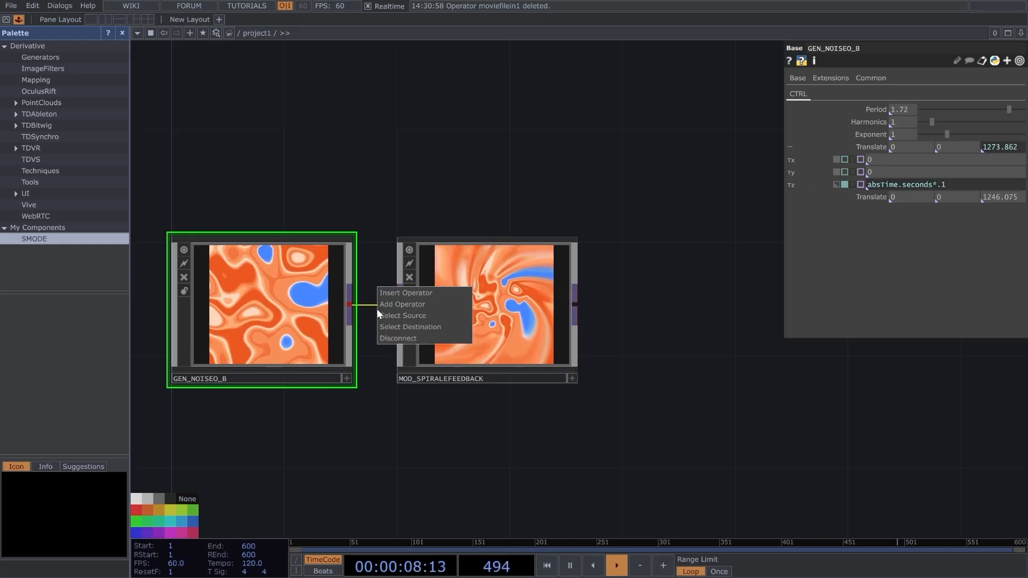
{"action": "left_click", "coordinate": [402, 335]}
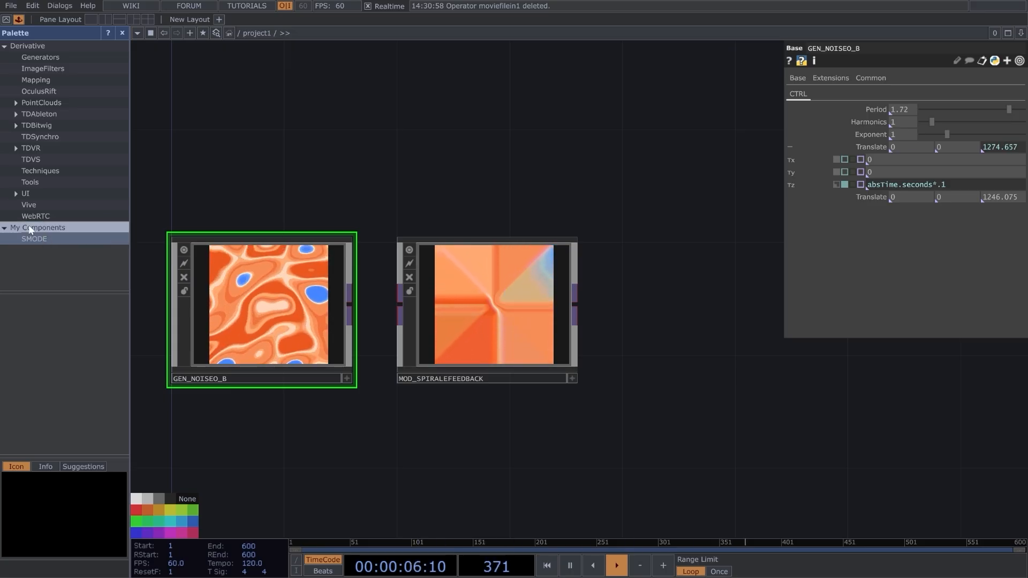
{"action": "left_click_drag", "start_coordinate": [252, 300], "coordinate": [40, 242]}
{"action": "left_click_drag", "start_coordinate": [462, 303], "coordinate": [40, 302]}
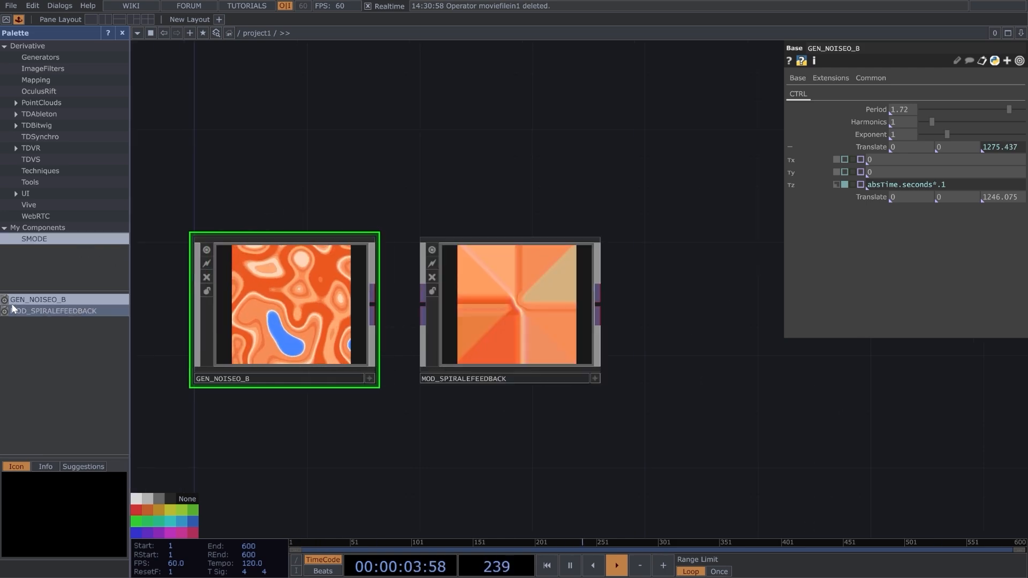
{"action": "left_click", "coordinate": [65, 300]}
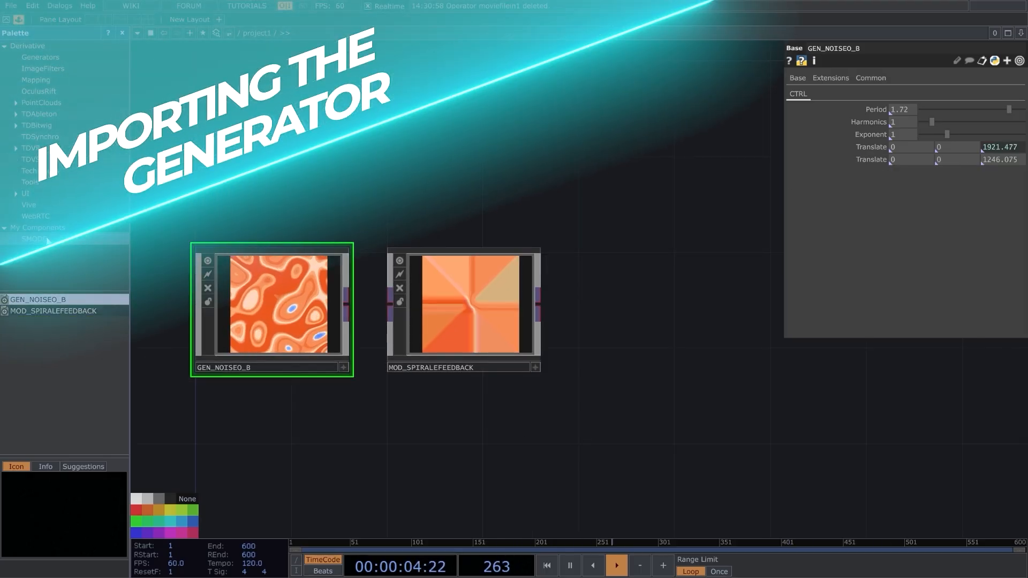
Browse the SMODE palette folder in the file explorer and go up to its parent Palette folder.
{"action": "right_click", "coordinate": [47, 240]}
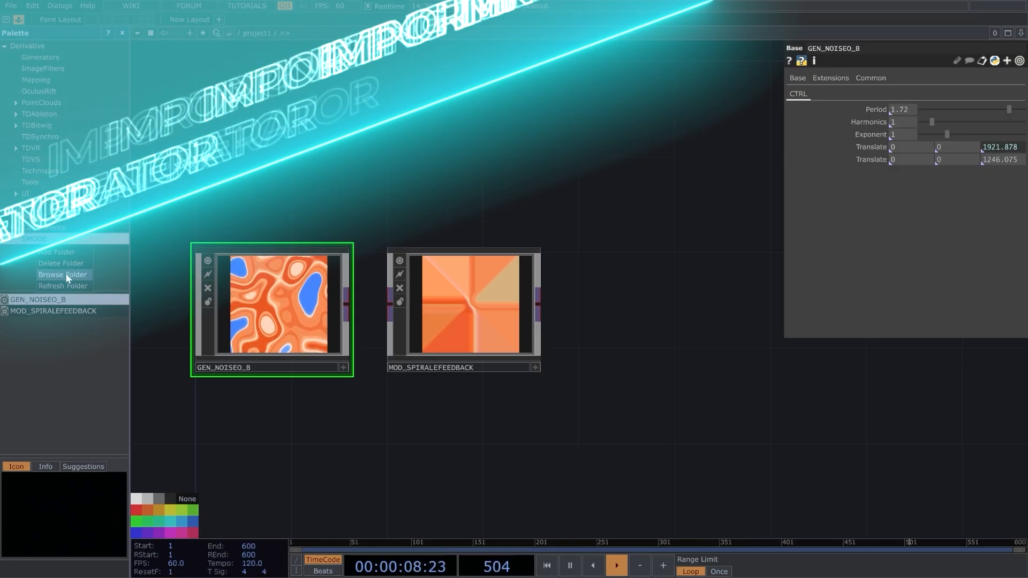
{"action": "left_click", "coordinate": [66, 275]}
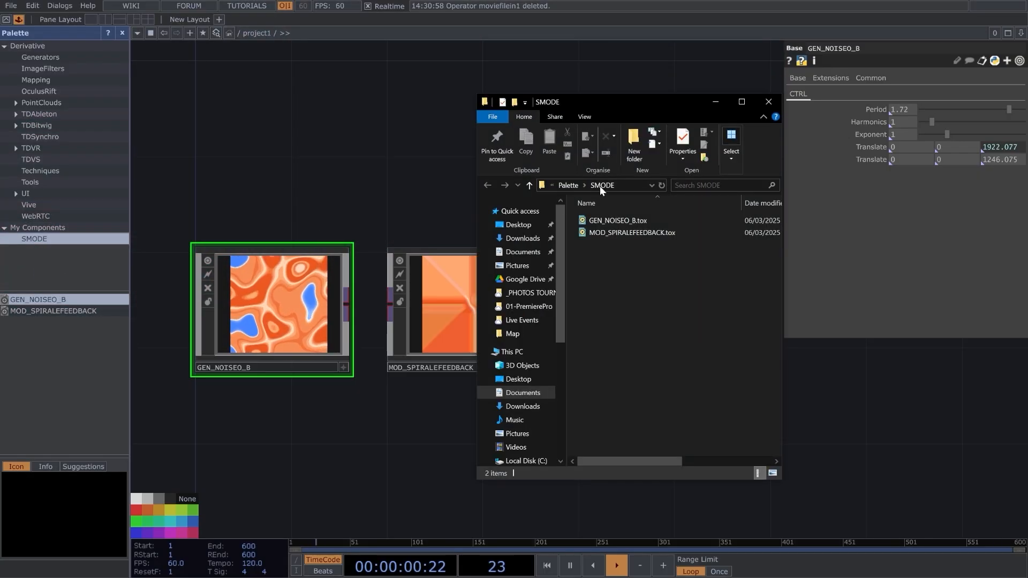
{"action": "left_click", "coordinate": [568, 185]}
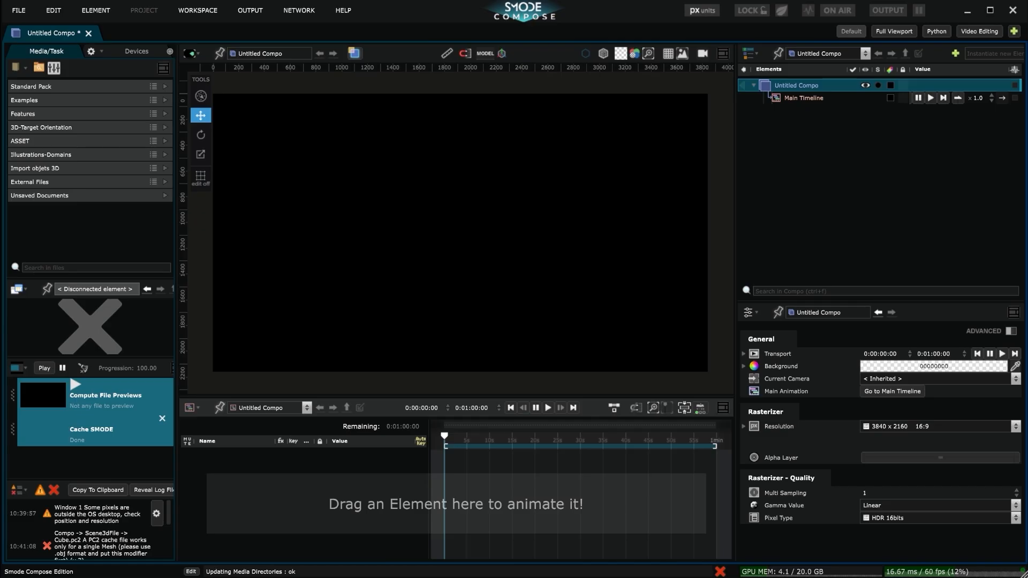
Switch to Smode Compose, add the SMODE folder to the media directories, and select GEN_NOISEO_B.tox in it.
{"action": "key", "text": "alt+Tab"}
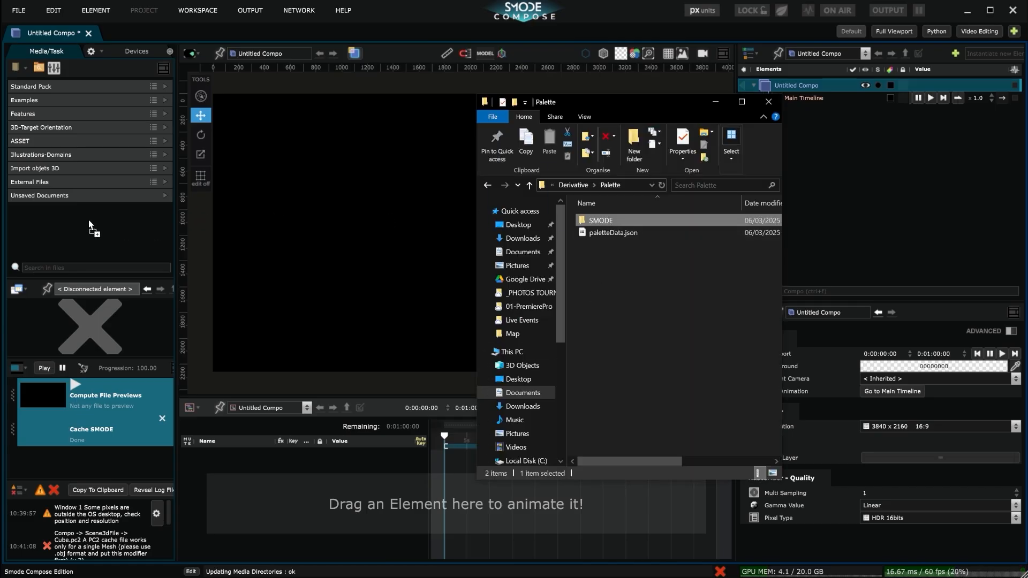
{"action": "left_click_drag", "start_coordinate": [88, 225], "coordinate": [89, 224]}
{"action": "left_click", "coordinate": [702, 293]}
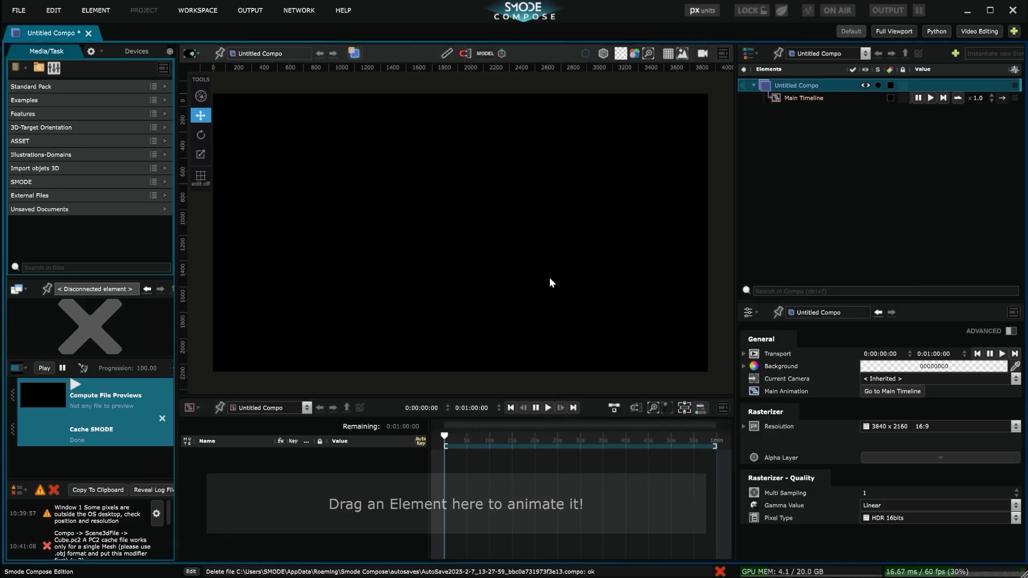
{"action": "left_click", "coordinate": [167, 181]}
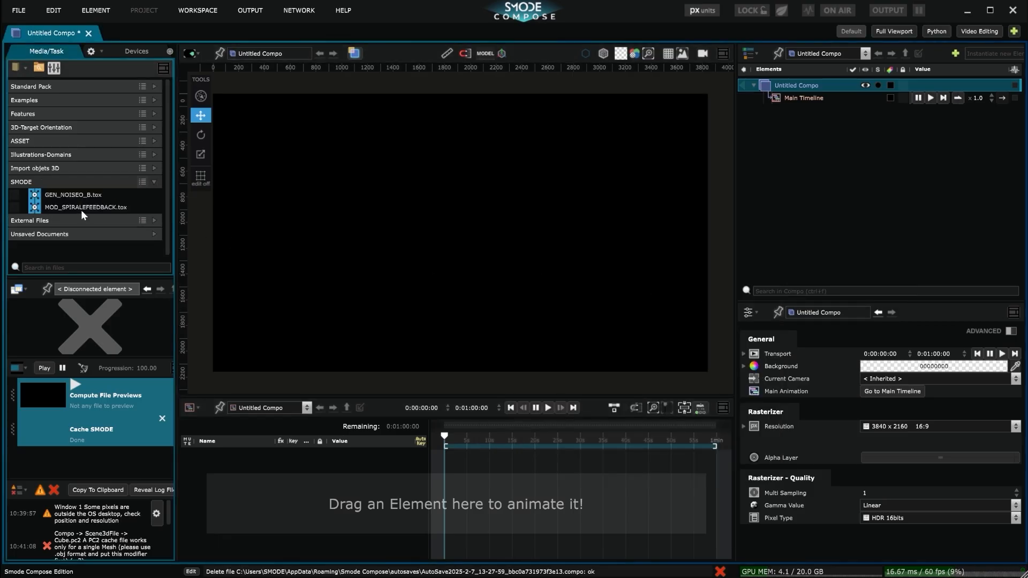
{"action": "left_click", "coordinate": [64, 197]}
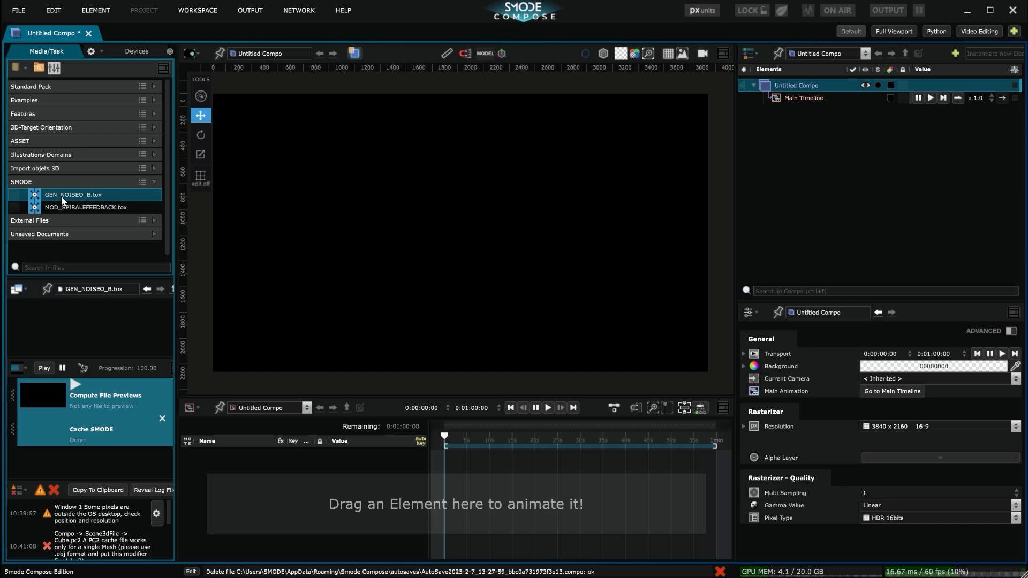
Set Untitled Compo's resolution to a custom size of 1000 x 1000.
{"action": "left_click", "coordinate": [788, 87]}
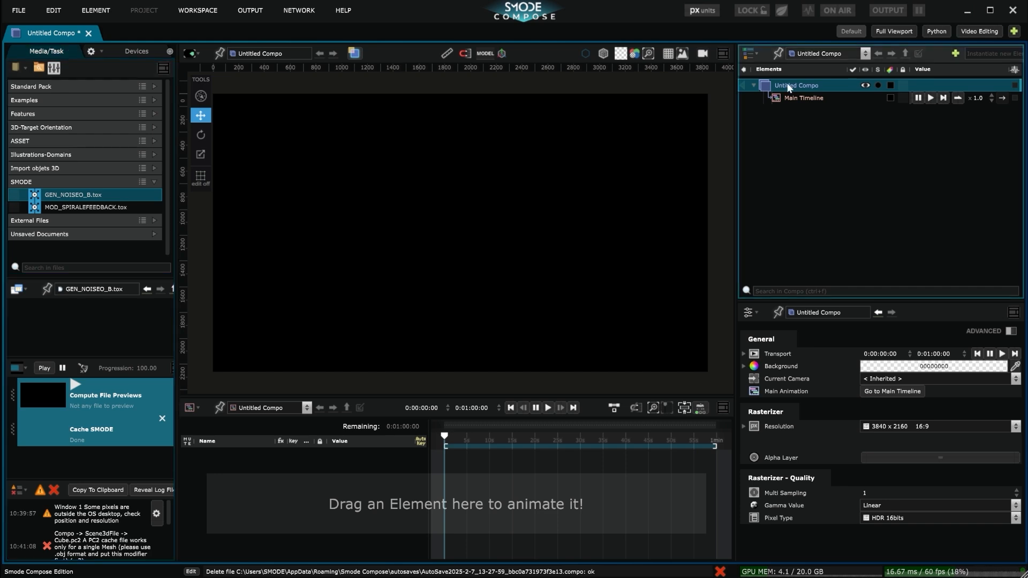
{"action": "left_click", "coordinate": [1014, 428]}
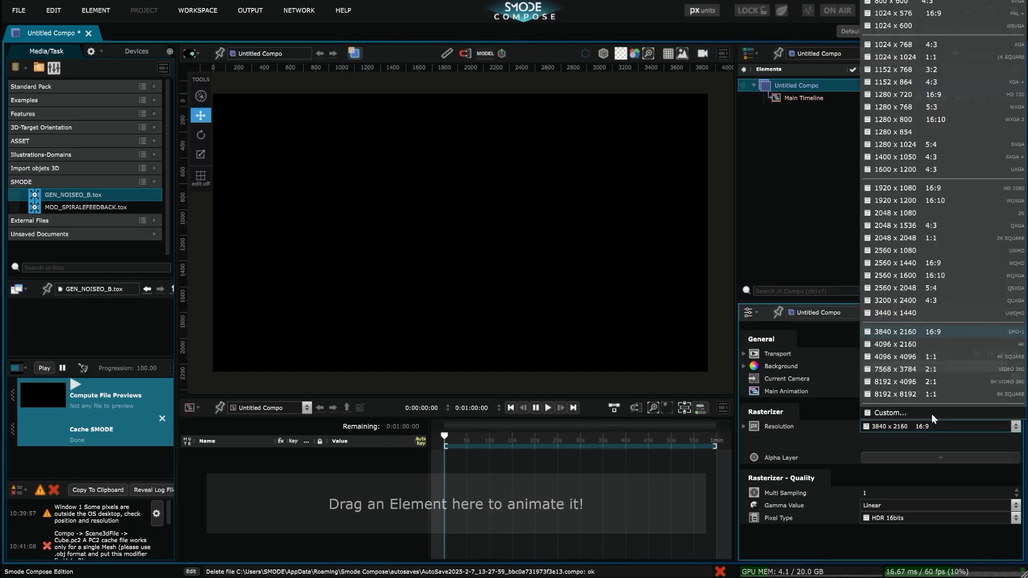
{"action": "left_click", "coordinate": [911, 412]}
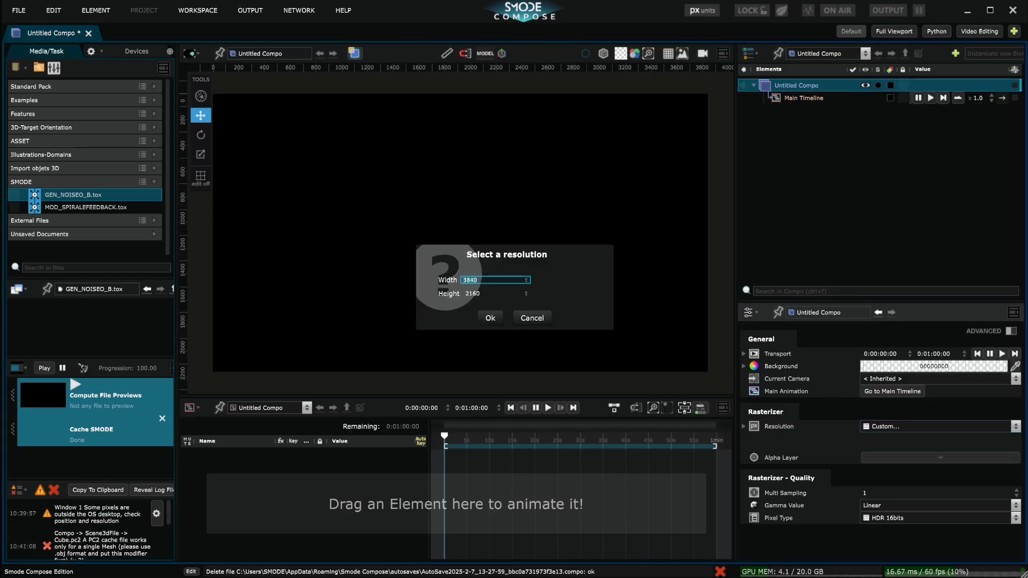
{"action": "left_click", "coordinate": [490, 319]}
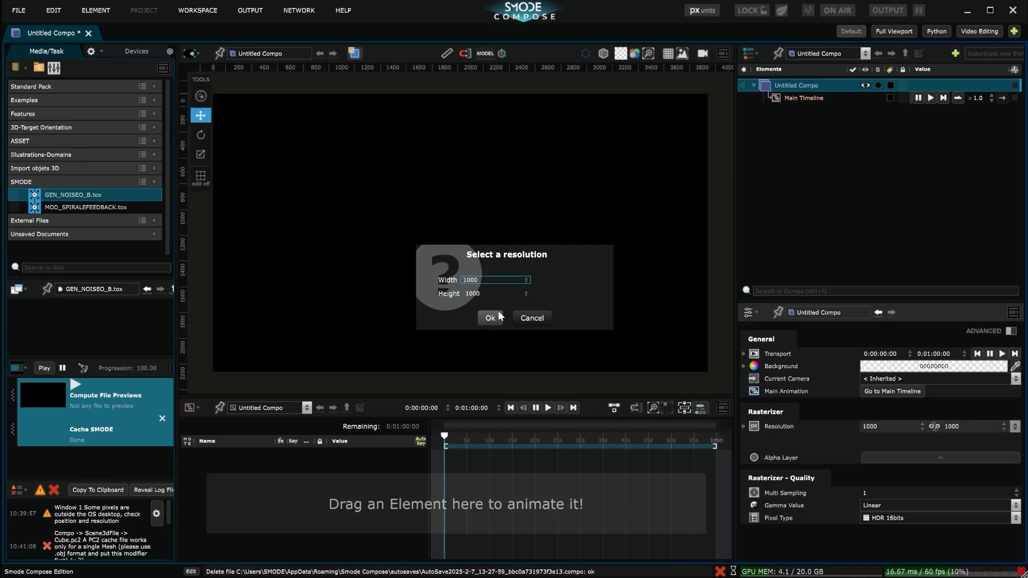
Add GEN_NOISEO_B.tox to Untitled Compo as a layer inside its Layers.
{"action": "middle_click_drag", "start_coordinate": [428, 204], "coordinate": [662, 282]}
{"action": "scroll", "coordinate": [579, 261], "scroll_direction": "up", "scroll_amount": 5}
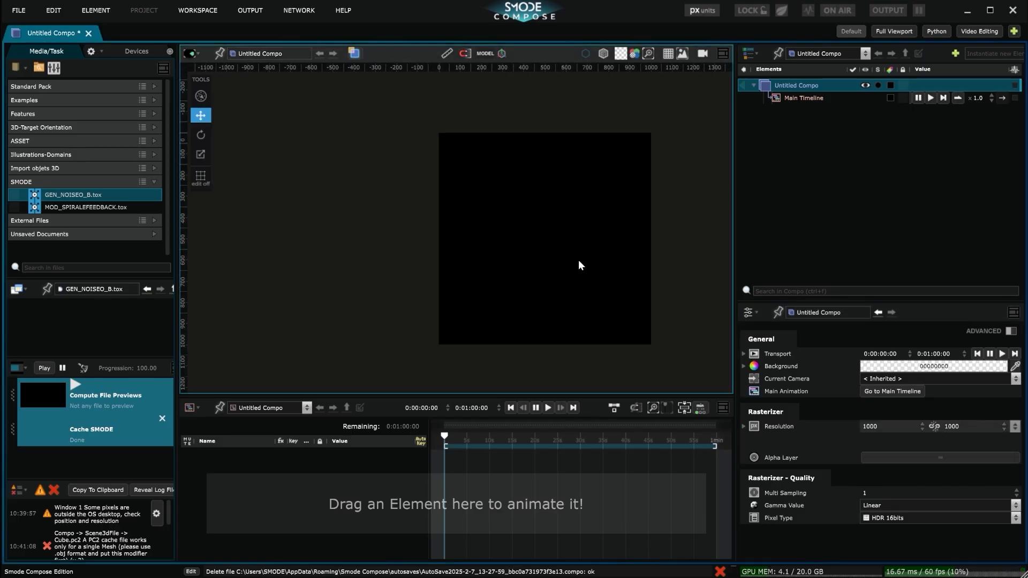
{"action": "middle_click_drag", "start_coordinate": [645, 244], "coordinate": [487, 237]}
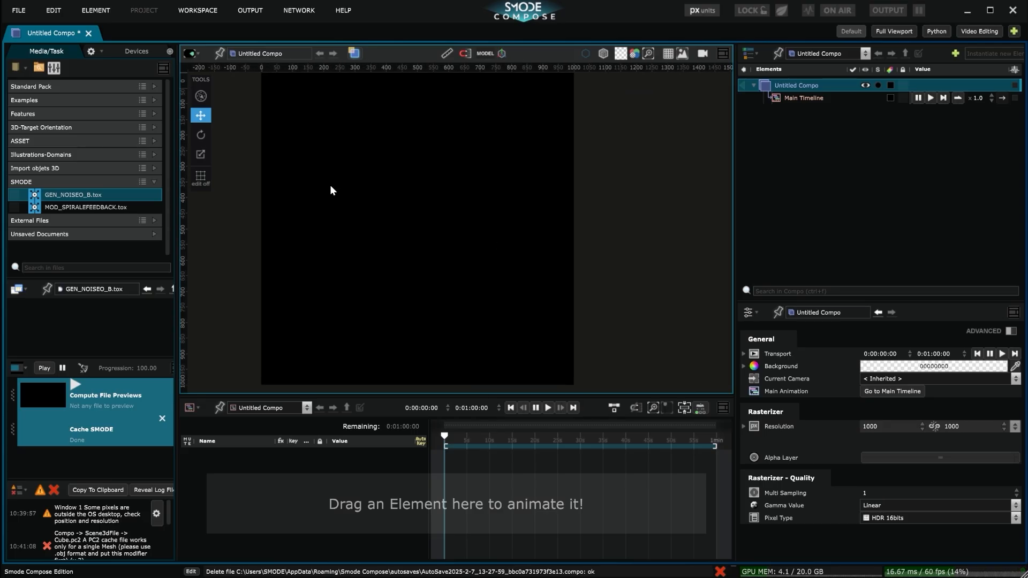
{"action": "left_click_drag", "start_coordinate": [65, 196], "coordinate": [801, 82]}
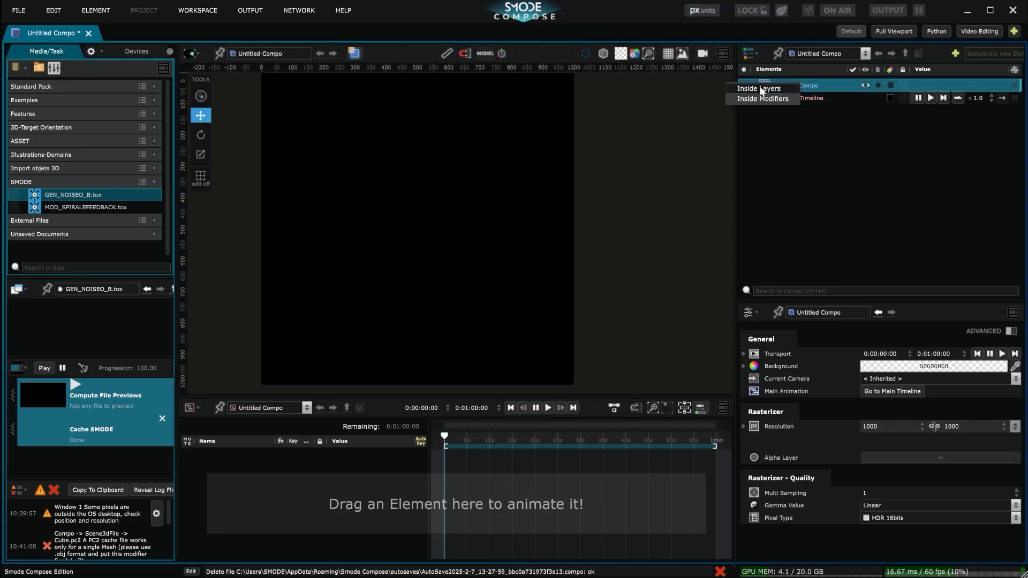
{"action": "left_click", "coordinate": [779, 89]}
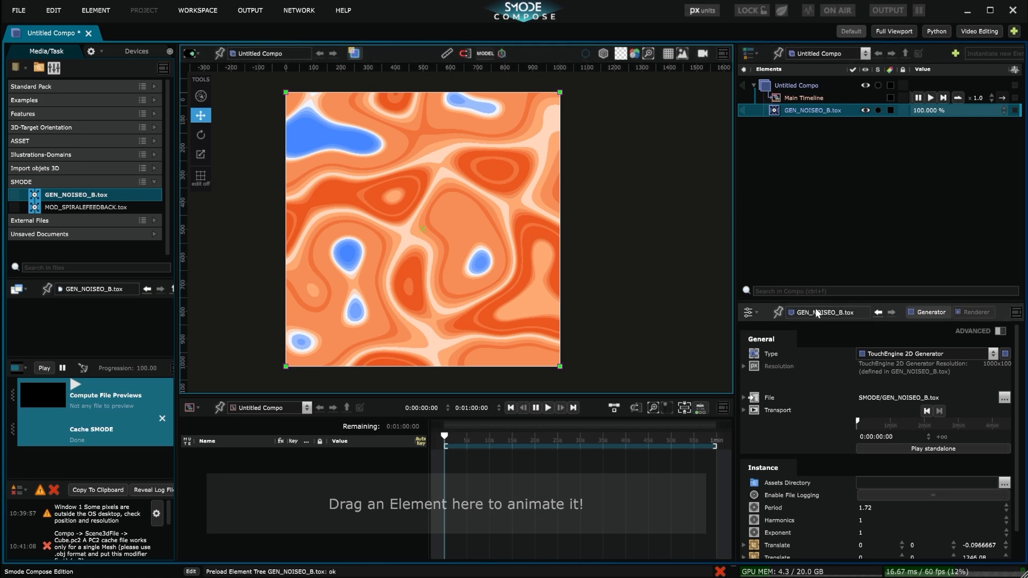
Set the first Translate's Z of GEN_NOISEO_B.tox to about -1.36 and create an infinite ramp on it.
{"action": "scroll", "coordinate": [816, 406], "scroll_direction": "down", "scroll_amount": 1}
{"action": "left_click", "coordinate": [774, 515]}
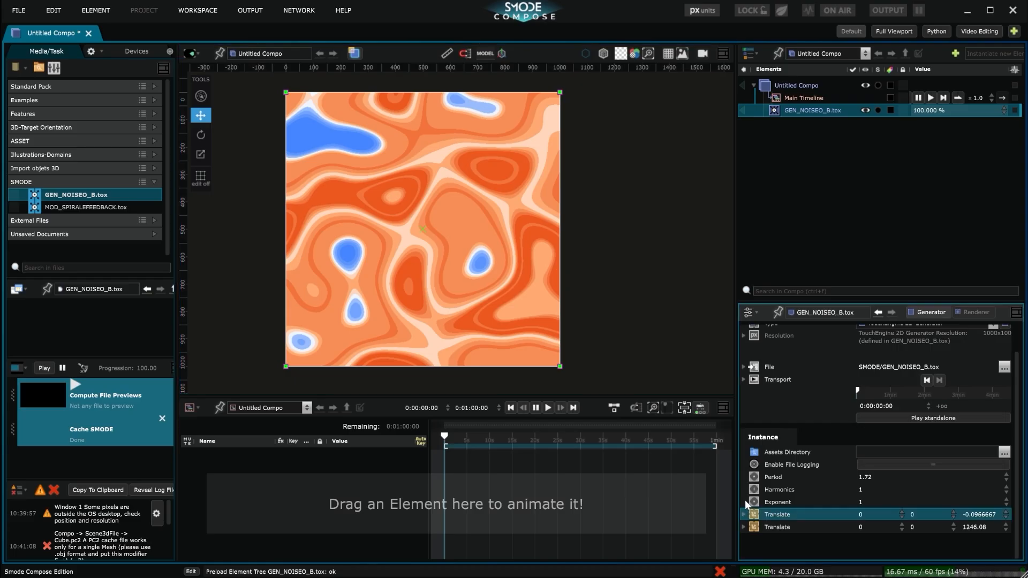
{"action": "left_click", "coordinate": [743, 515]}
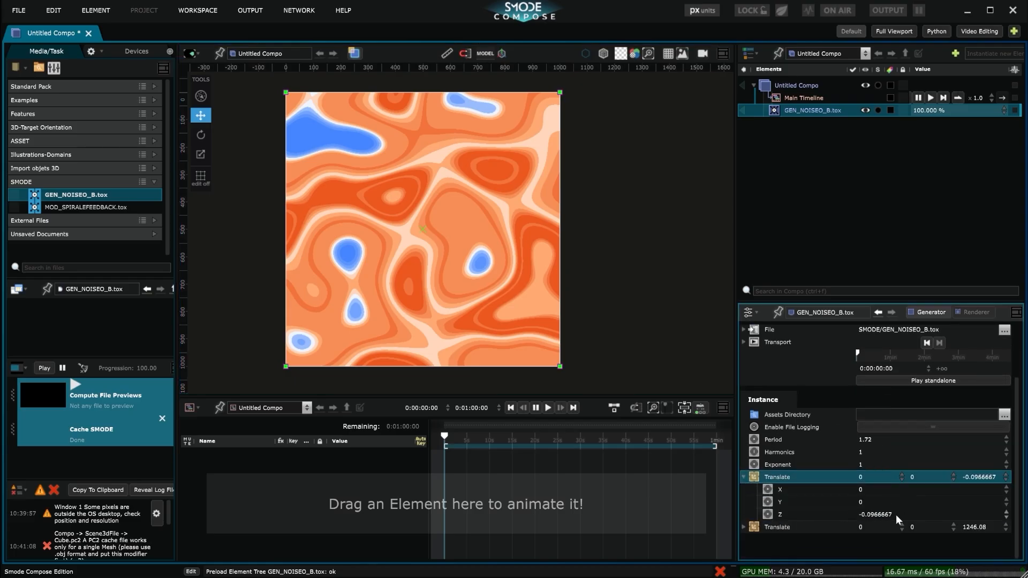
{"action": "left_click_drag", "start_coordinate": [887, 512], "coordinate": [942, 512]}
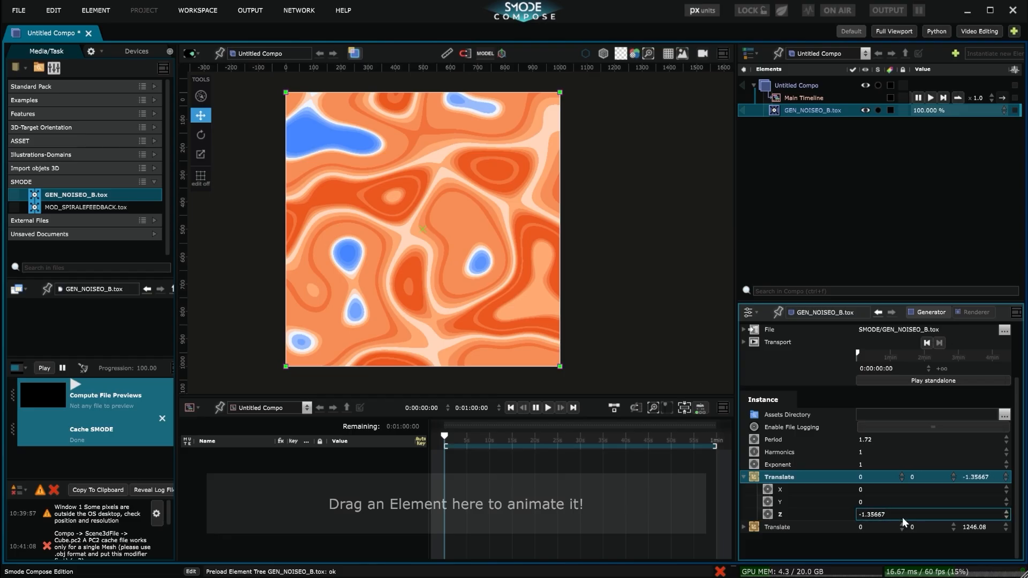
{"action": "right_click", "coordinate": [870, 512]}
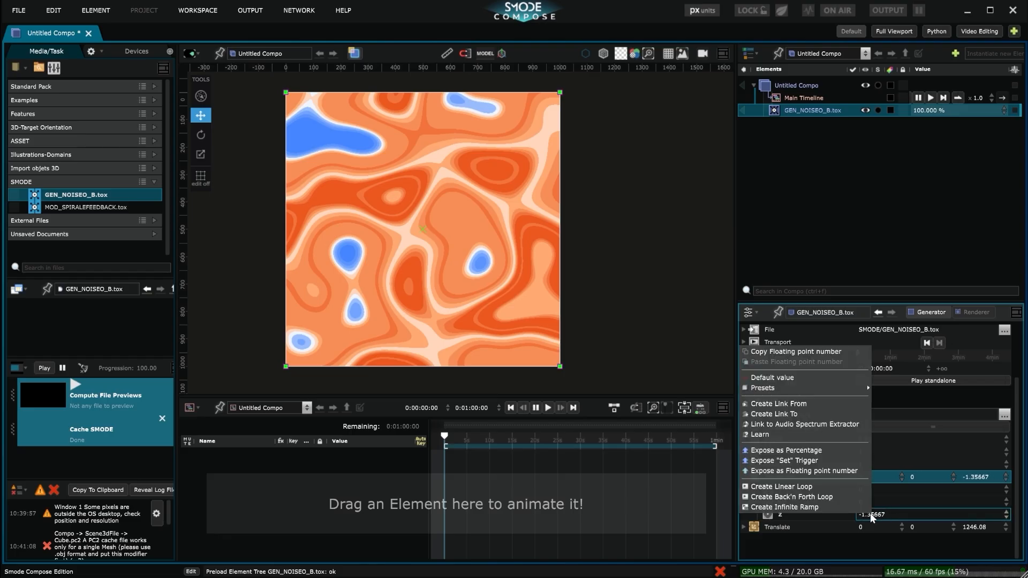
{"action": "left_click", "coordinate": [815, 507]}
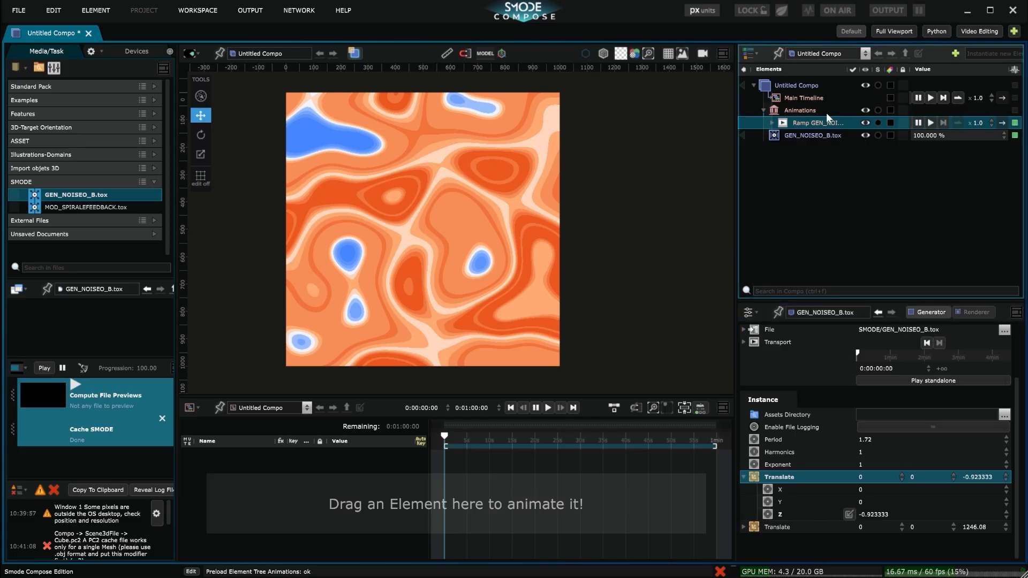
Expand the ramp, move the Animations group inside GEN_NOISEO_B.tox, and widen the element tree area.
{"action": "left_click", "coordinate": [772, 123]}
{"action": "left_click_drag", "start_coordinate": [787, 111], "coordinate": [798, 146]}
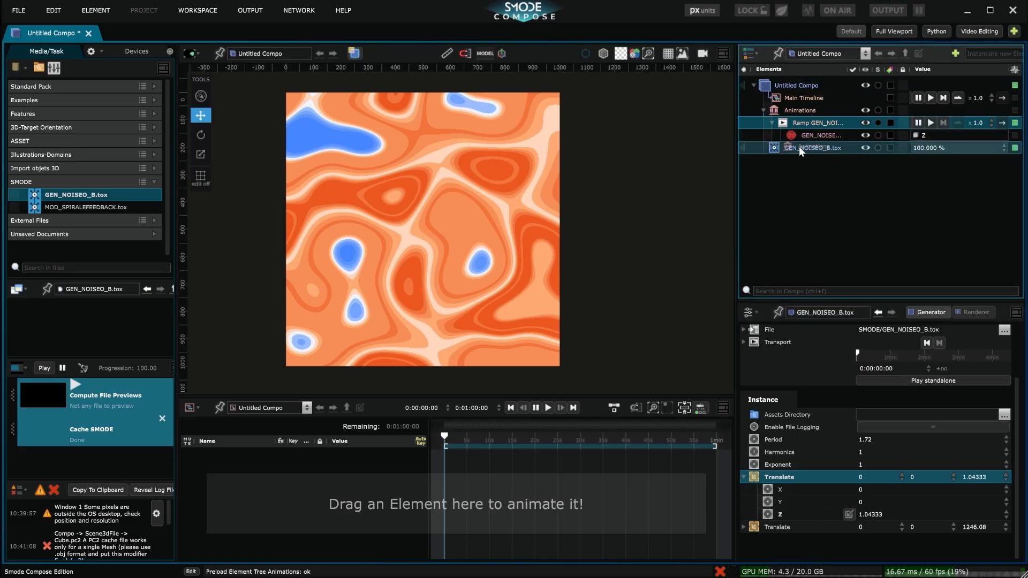
{"action": "left_click_drag", "start_coordinate": [680, 152], "coordinate": [663, 152]}
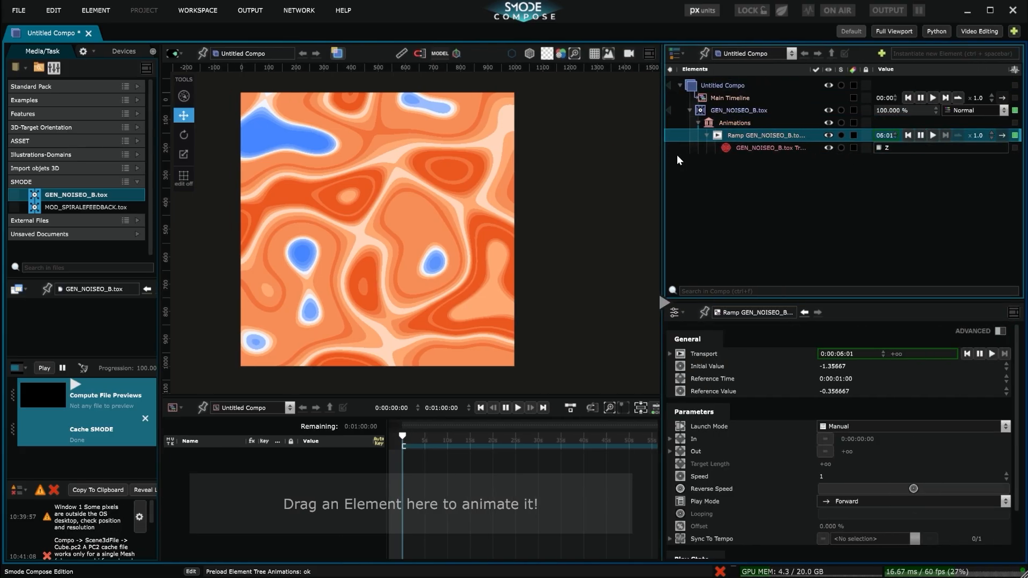
Give GEN_NOISEO_B.tox a standalone player and set its Translate Z ramp's speed to 0.1.
{"action": "left_click", "coordinate": [750, 111]}
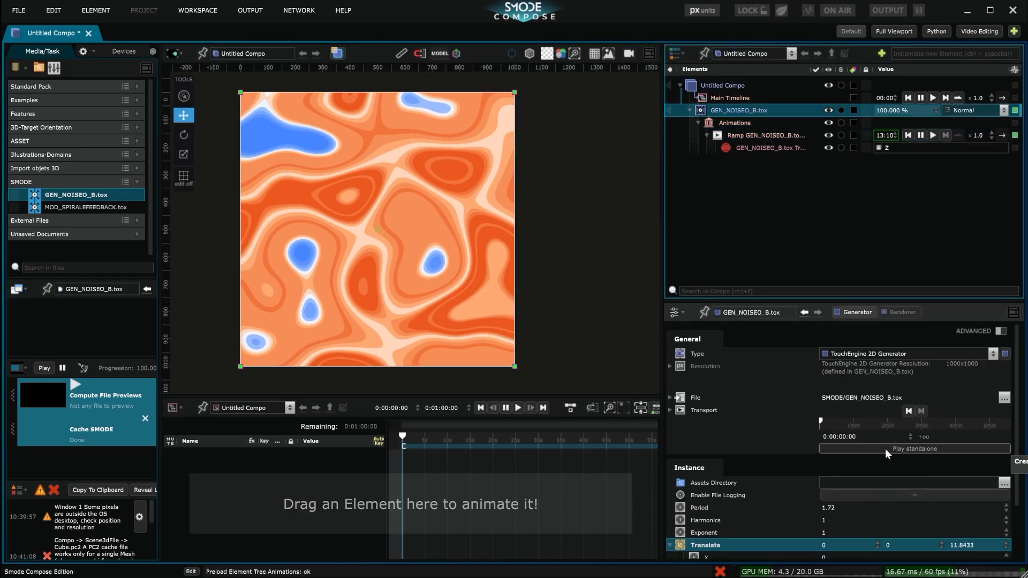
{"action": "left_click", "coordinate": [884, 448]}
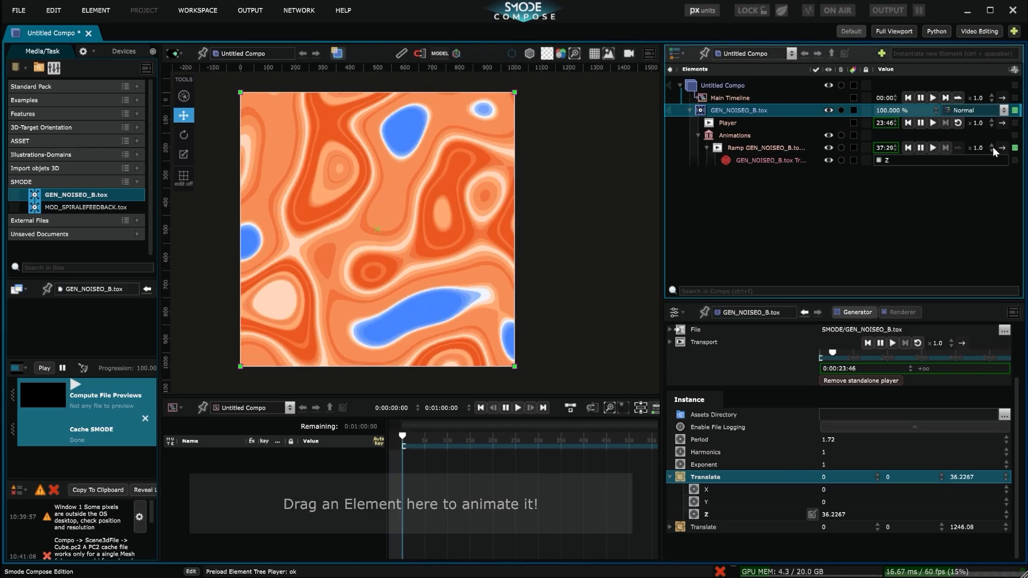
{"action": "double_click", "coordinate": [979, 147]}
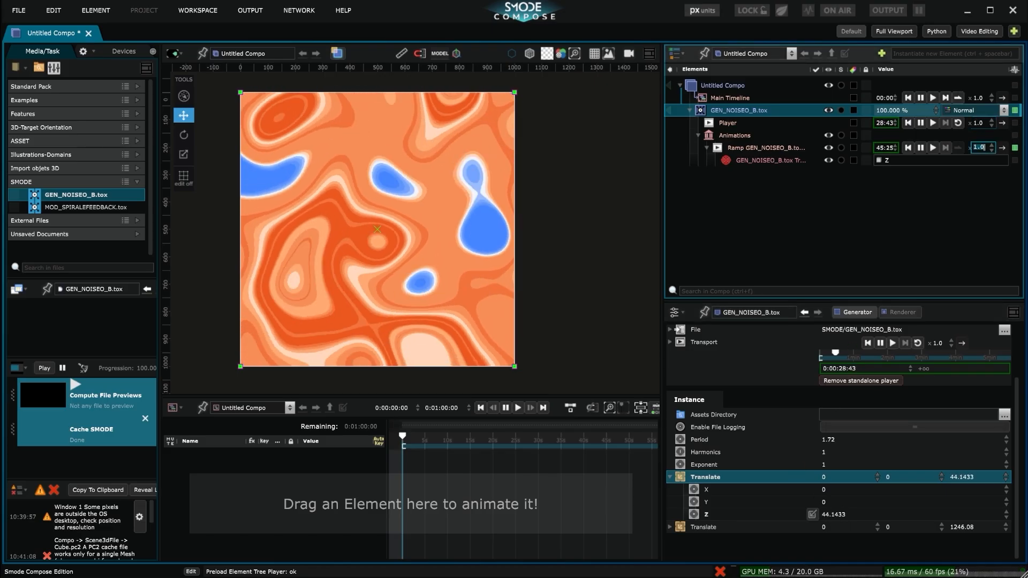
{"action": "type", "text": "0.1"}
{"action": "key", "text": "Return"}
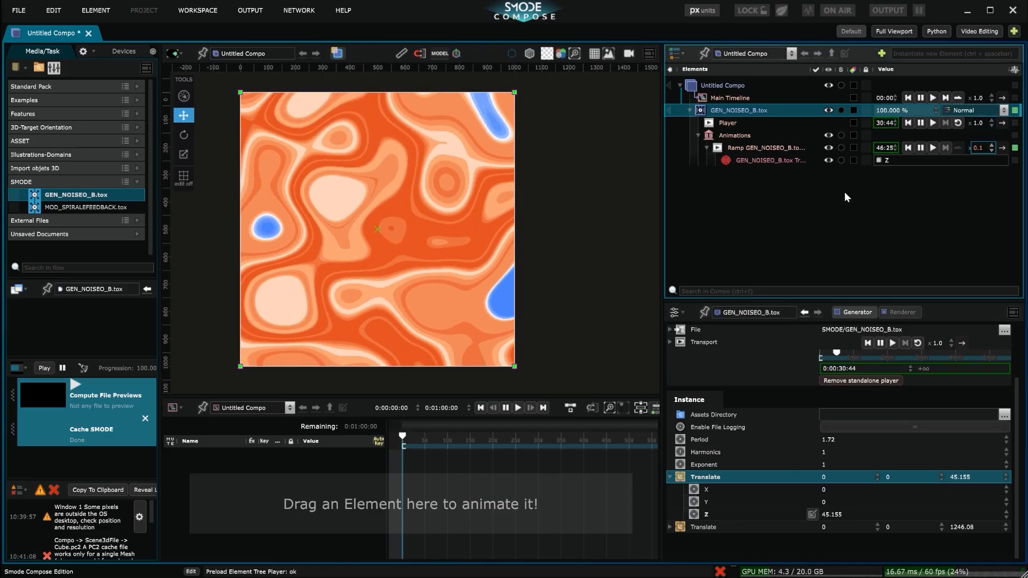
{"action": "left_click", "coordinate": [703, 137]}
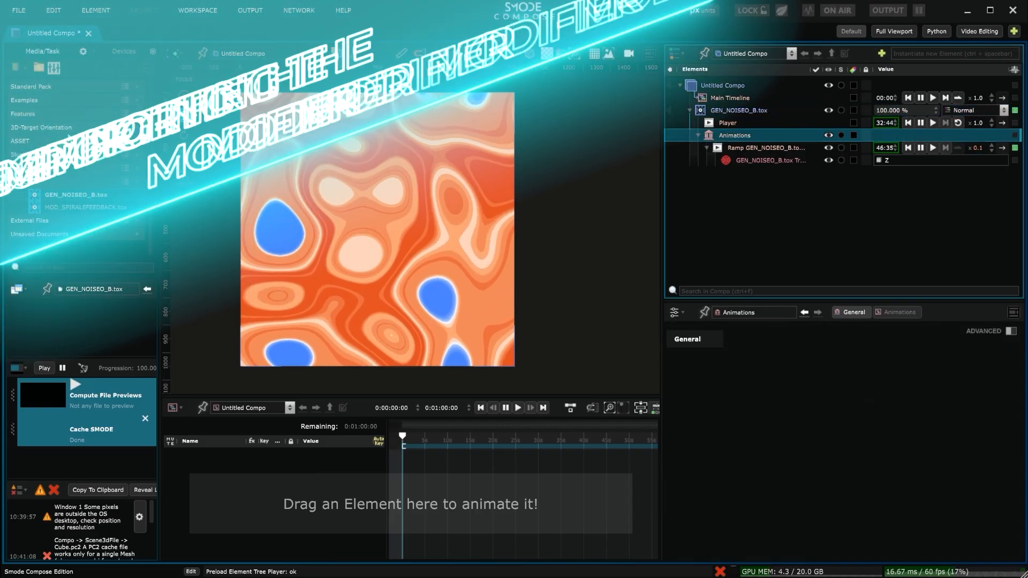
Add MOD_SPIRALEFEEDBACK.tox as a modifier of GEN_NOISEO_B.tox and collapse the Animations group.
{"action": "left_click", "coordinate": [75, 208]}
{"action": "left_click_drag", "start_coordinate": [56, 211], "coordinate": [743, 113]}
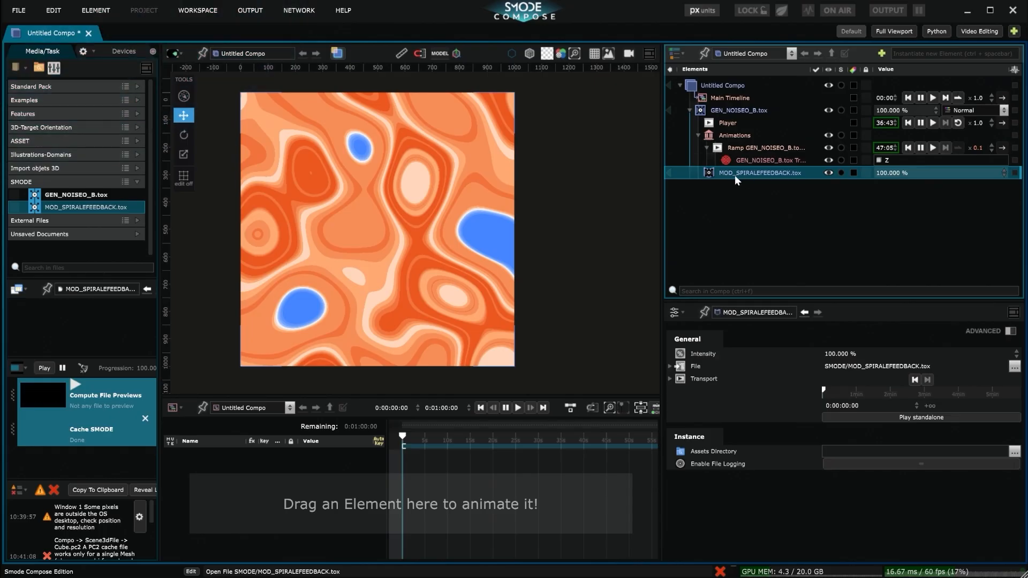
{"action": "left_click", "coordinate": [699, 134]}
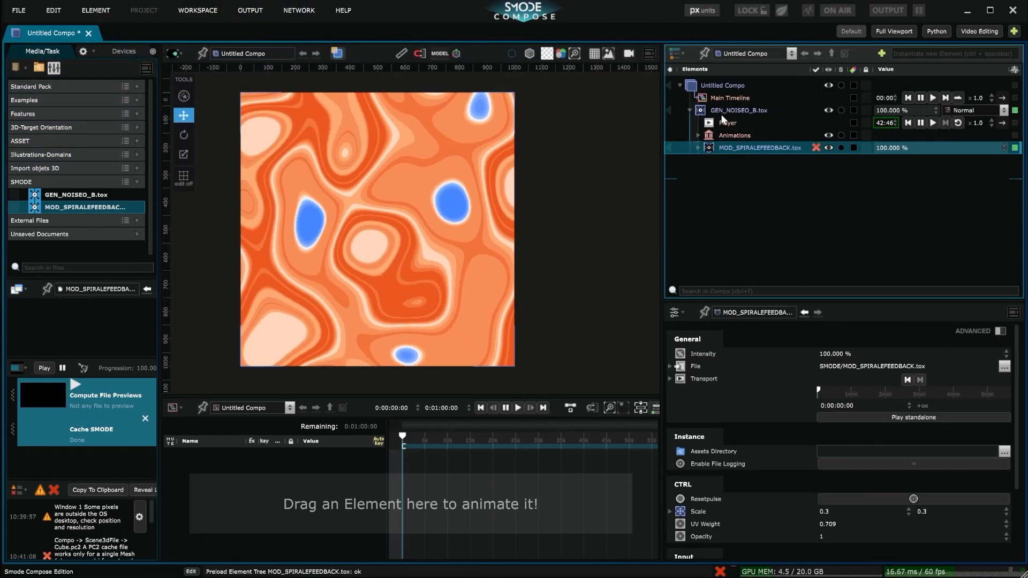
Give MOD_SPIRALEFEEDBACK.tox a standalone player and trigger its Resetpulse parameter.
{"action": "mouse_move", "coordinate": [814, 148]}
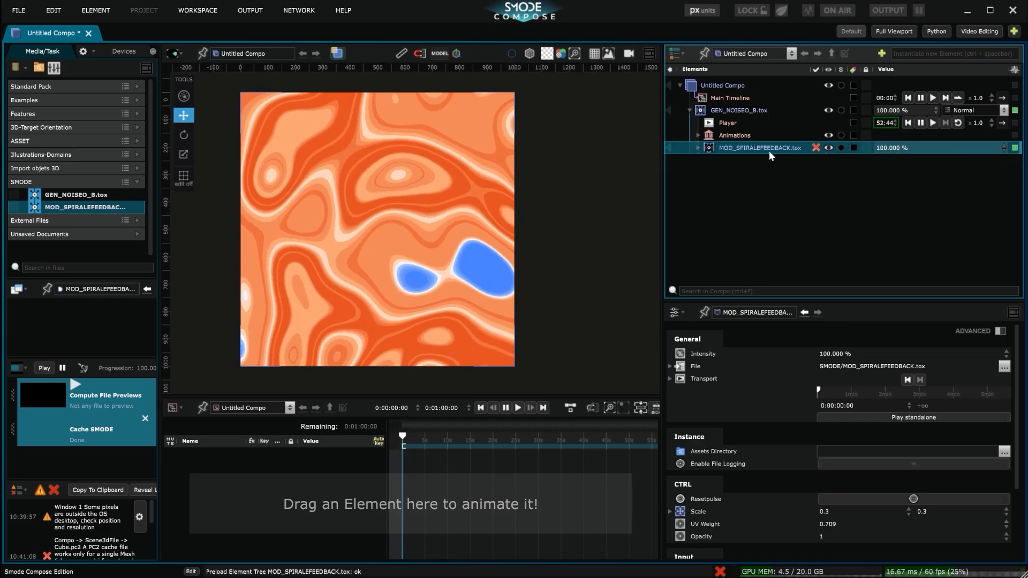
{"action": "left_click", "coordinate": [920, 416]}
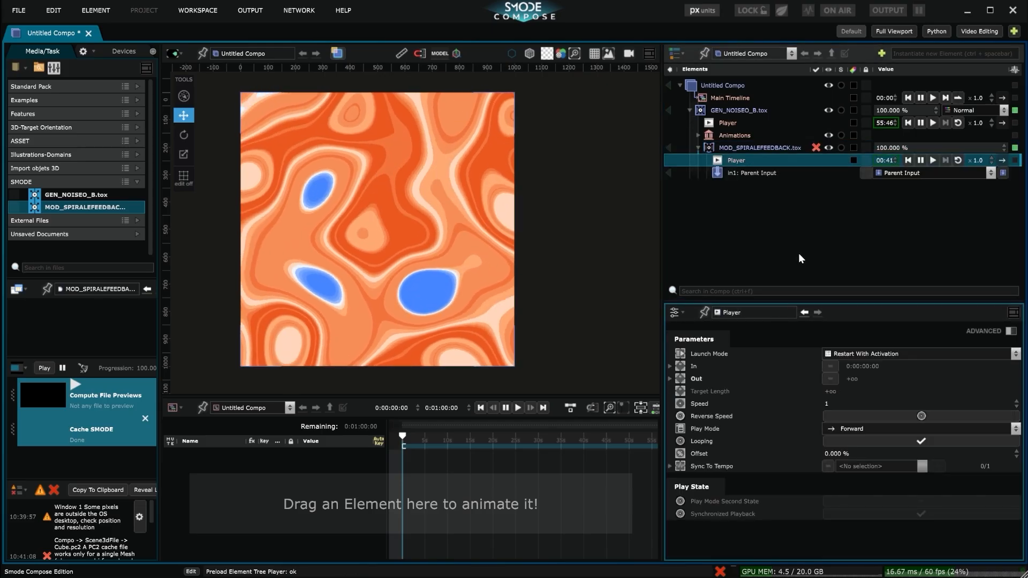
{"action": "left_click", "coordinate": [698, 147]}
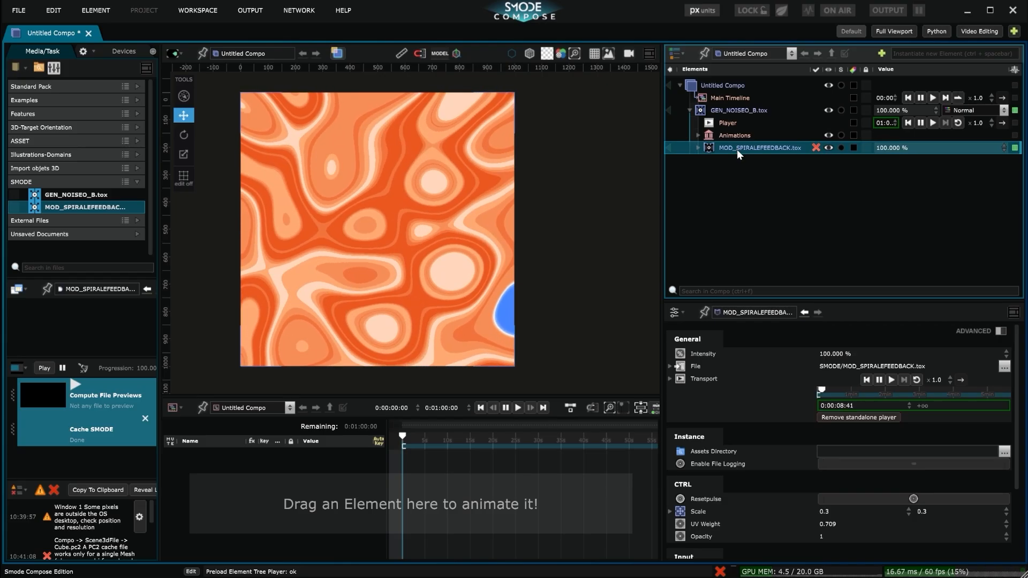
{"action": "scroll", "coordinate": [811, 423], "scroll_direction": "down", "scroll_amount": 3}
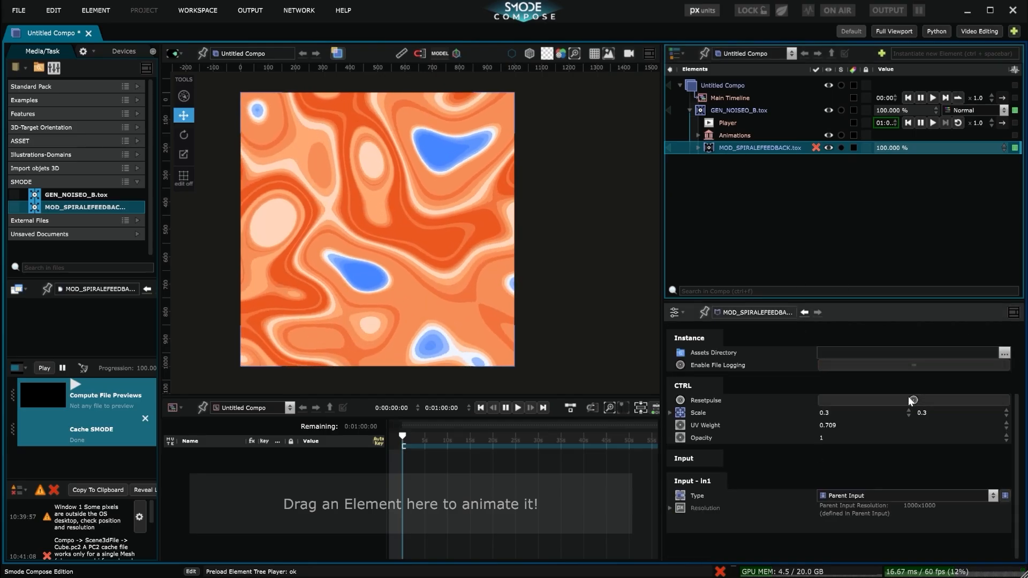
{"action": "left_click", "coordinate": [877, 400]}
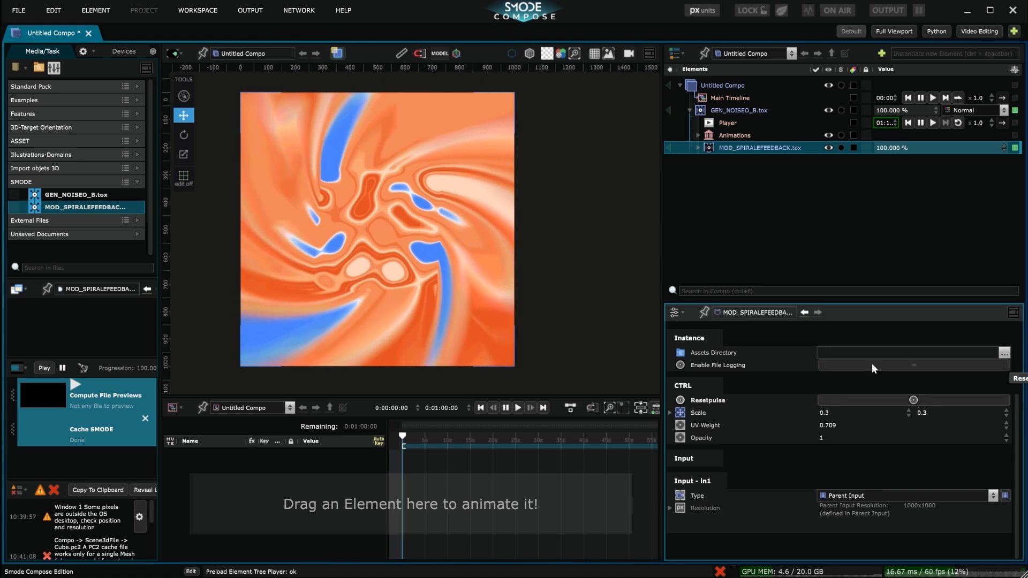
Set the Main Timeline's duration to 15 seconds.
{"action": "left_click", "coordinate": [733, 98]}
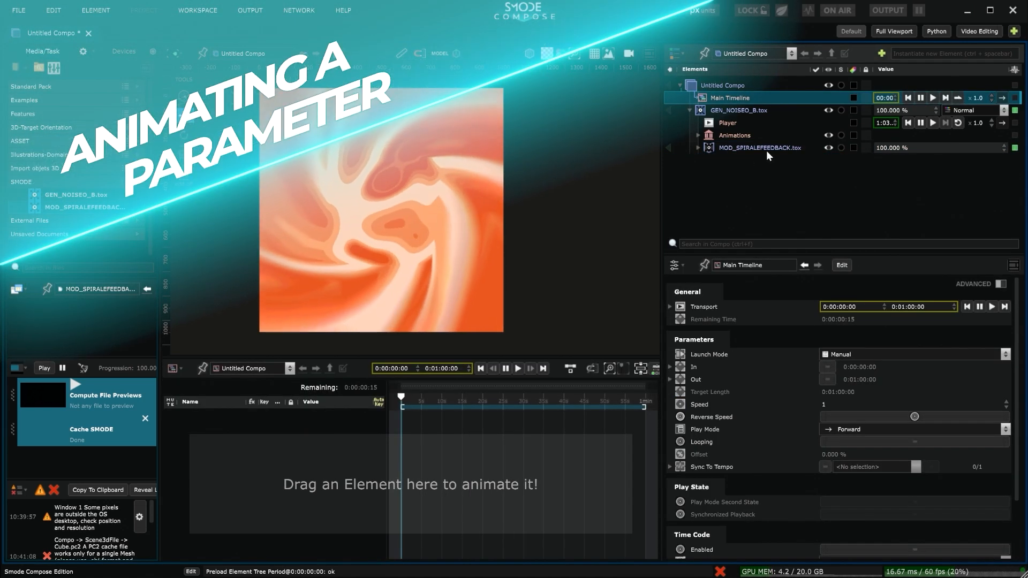
{"action": "left_click", "coordinate": [781, 148]}
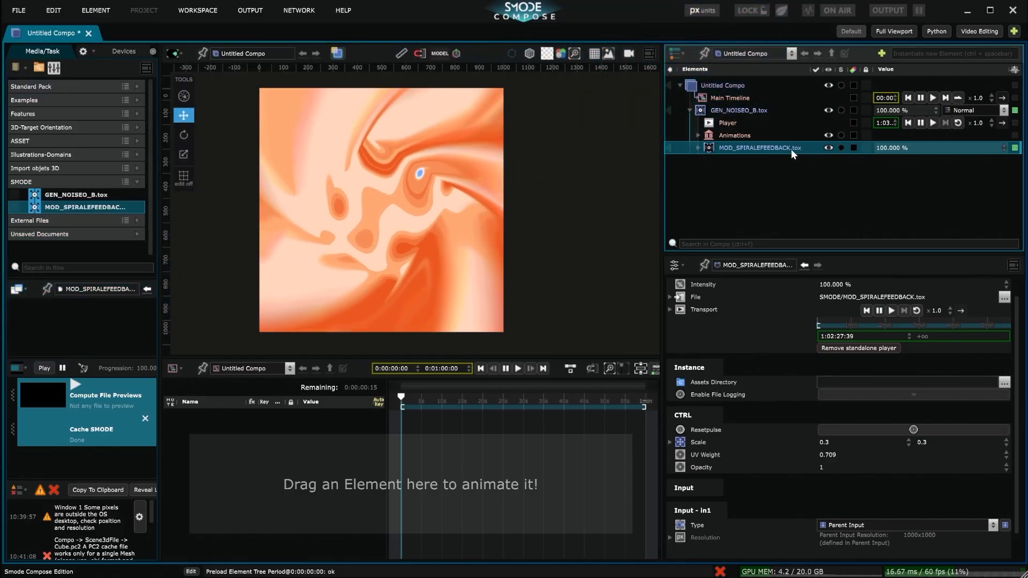
{"action": "left_click", "coordinate": [773, 114]}
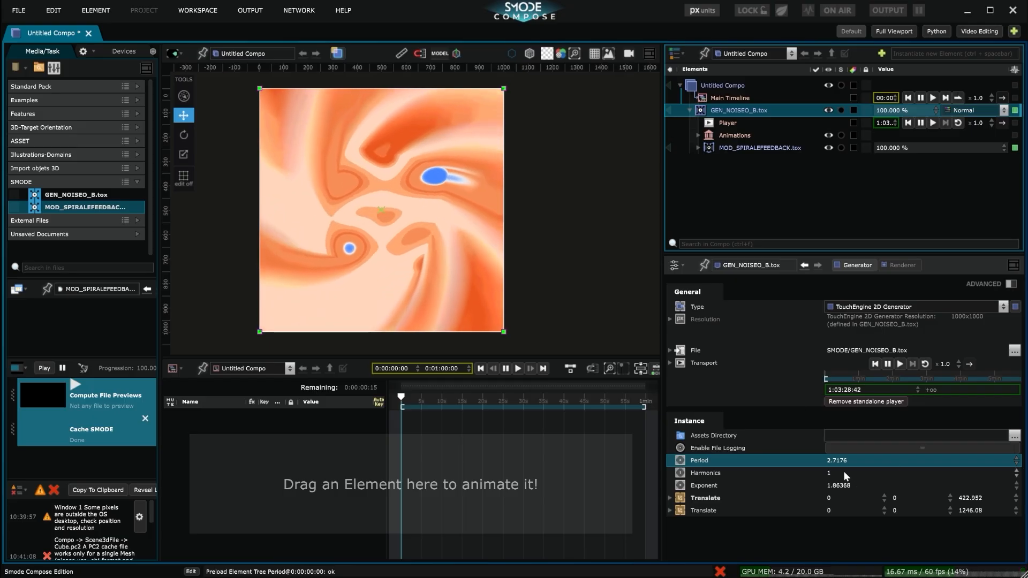
{"action": "left_click", "coordinate": [751, 96]}
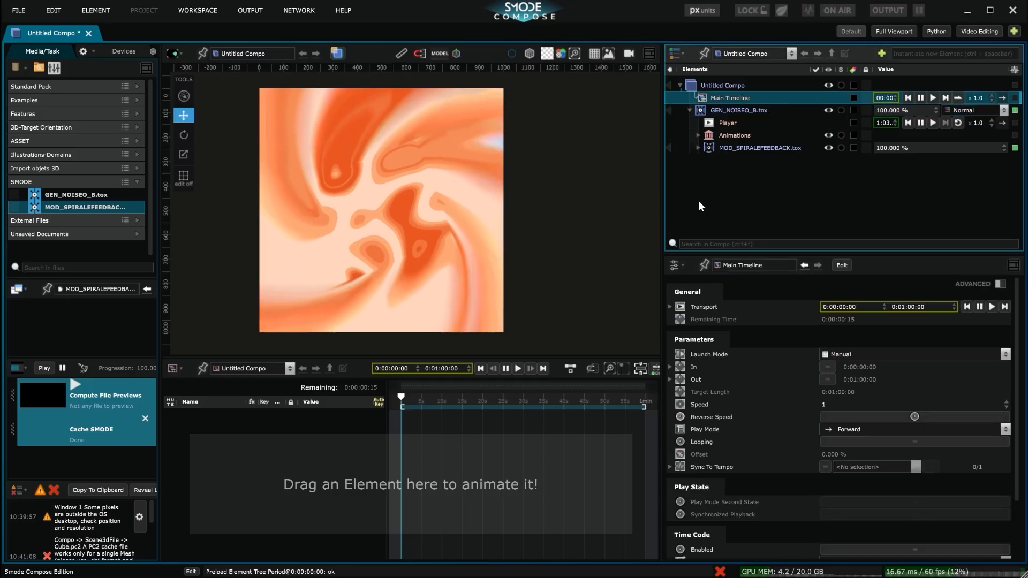
{"action": "double_click", "coordinate": [441, 368]}
{"action": "type", "text": "15."}
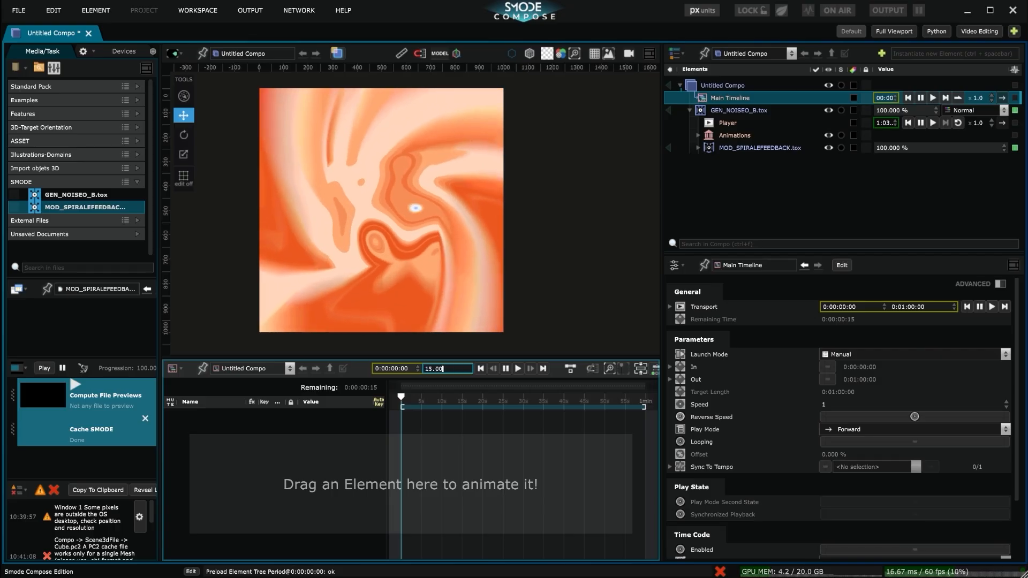
{"action": "key", "text": "Return"}
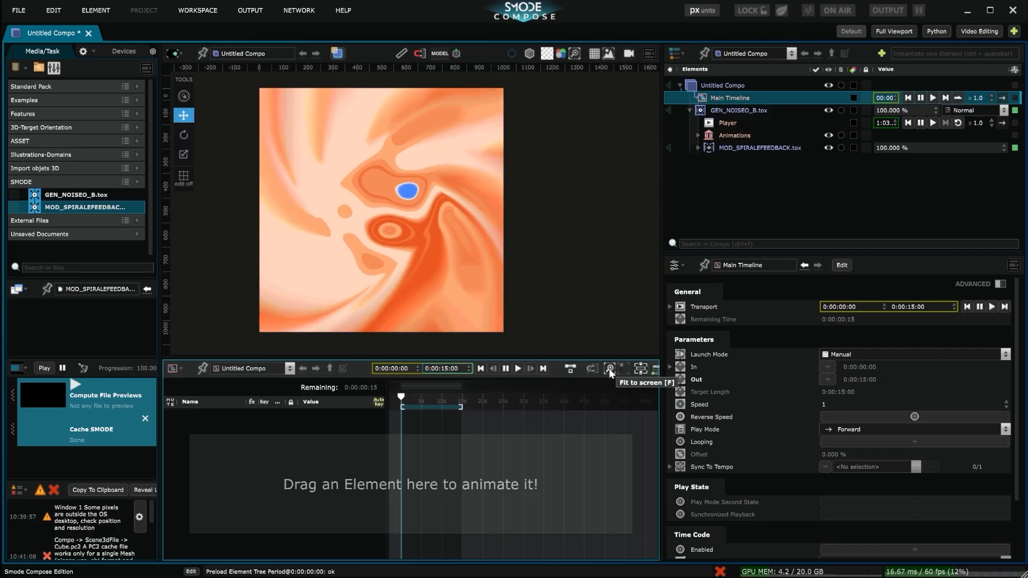
{"action": "left_click", "coordinate": [640, 368]}
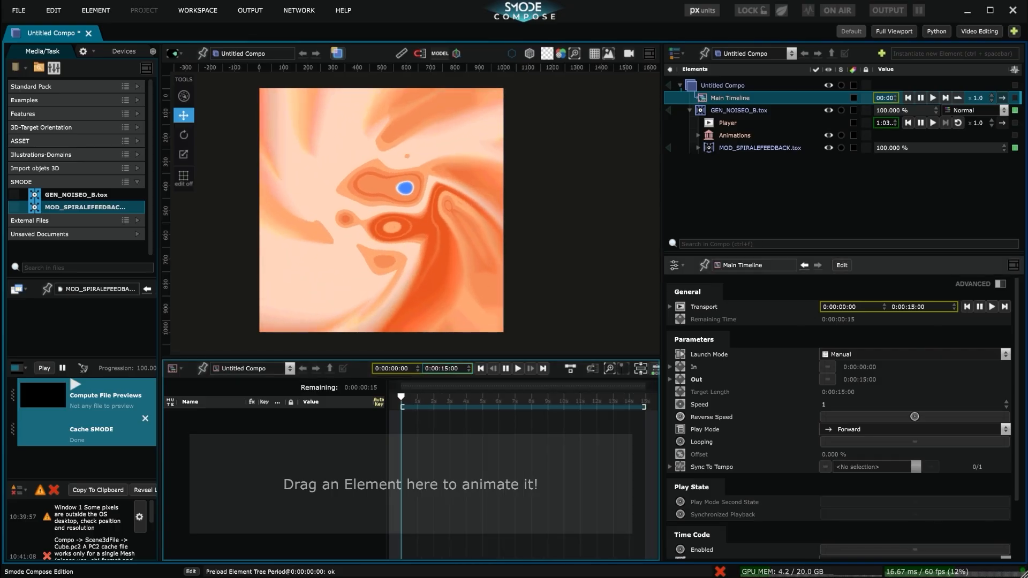
Add the Period parameter of GEN_NOISEO_B.tox to the timeline and key it at about 3.37 at the start.
{"action": "left_click", "coordinate": [707, 109]}
{"action": "left_click_drag", "start_coordinate": [702, 459], "coordinate": [471, 439]}
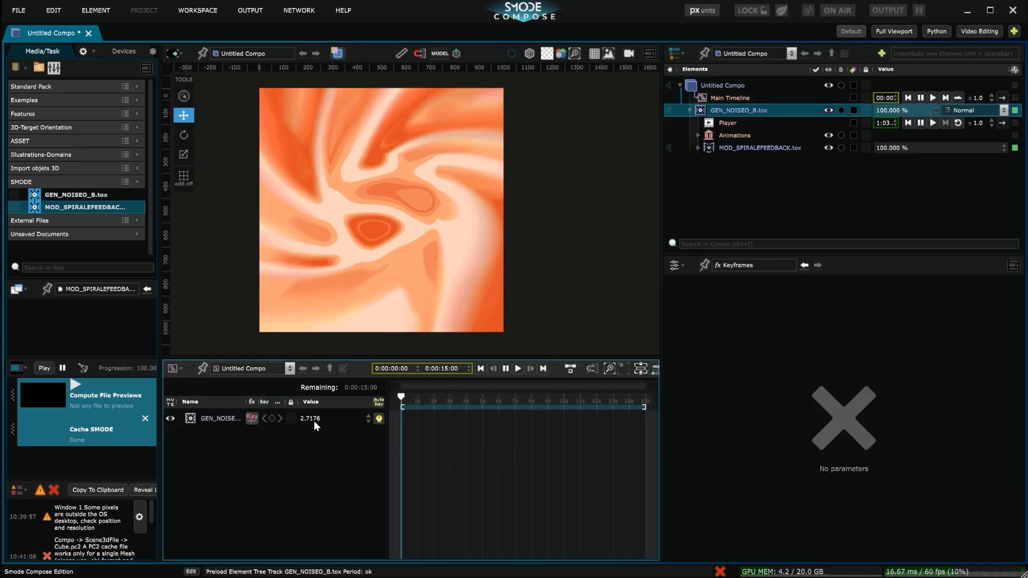
{"action": "left_click_drag", "start_coordinate": [314, 421], "coordinate": [327, 418]}
Key the Period at about 4.5 at 0:00:08:20 and at a lower value at the end of the timeline.
{"action": "left_click", "coordinate": [536, 398]}
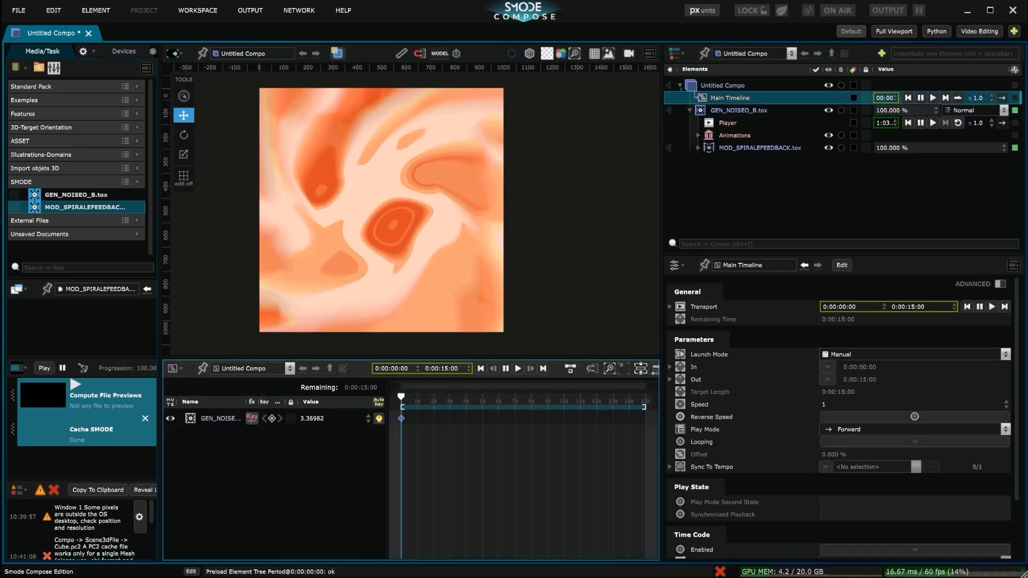
{"action": "left_click_drag", "start_coordinate": [321, 418], "coordinate": [336, 417]}
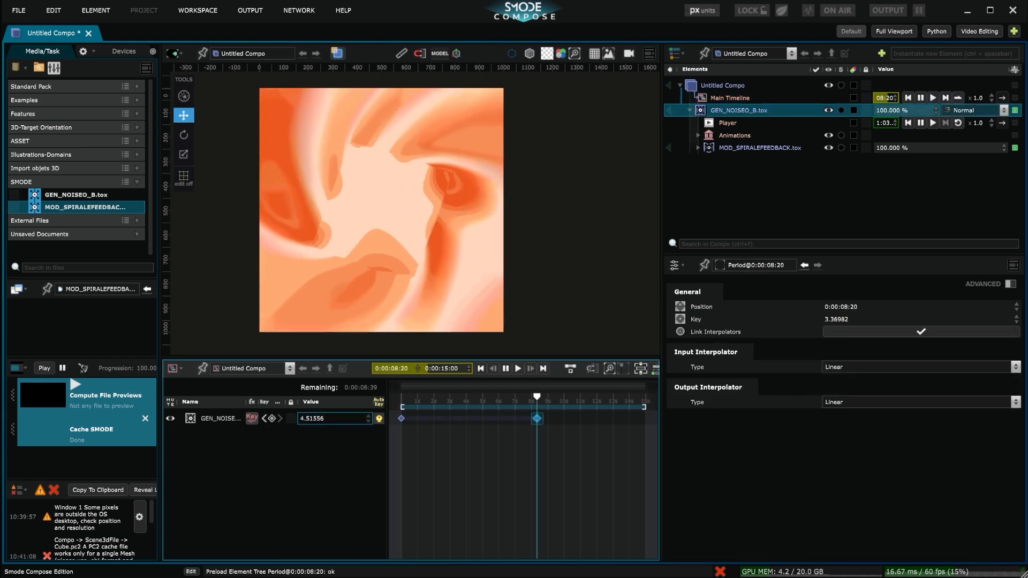
{"action": "left_click_drag", "start_coordinate": [537, 397], "coordinate": [646, 397]}
{"action": "left_click_drag", "start_coordinate": [309, 419], "coordinate": [285, 419]}
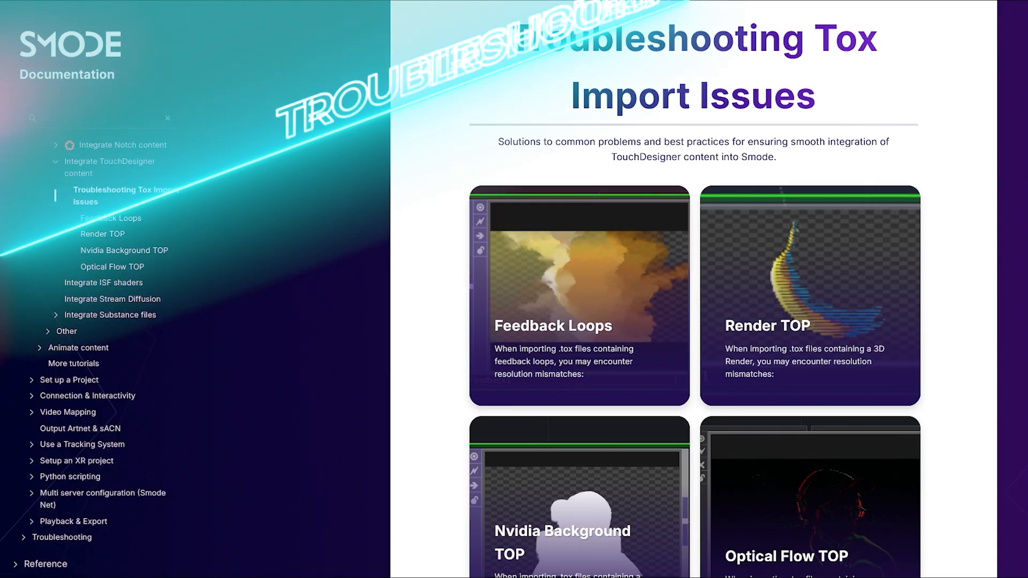